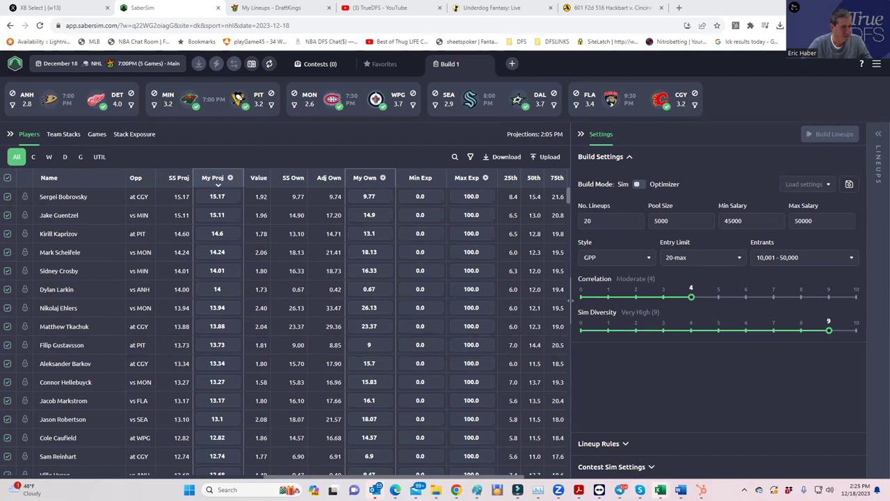
- Switch to the NHLDK_Proj workbook in Excel and maximize its window
mouse_move(660, 490)
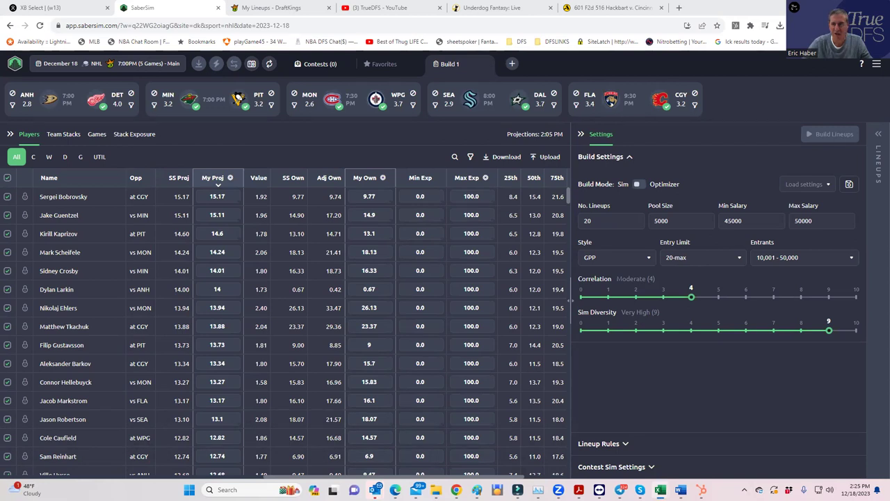
key("alt+Tab")
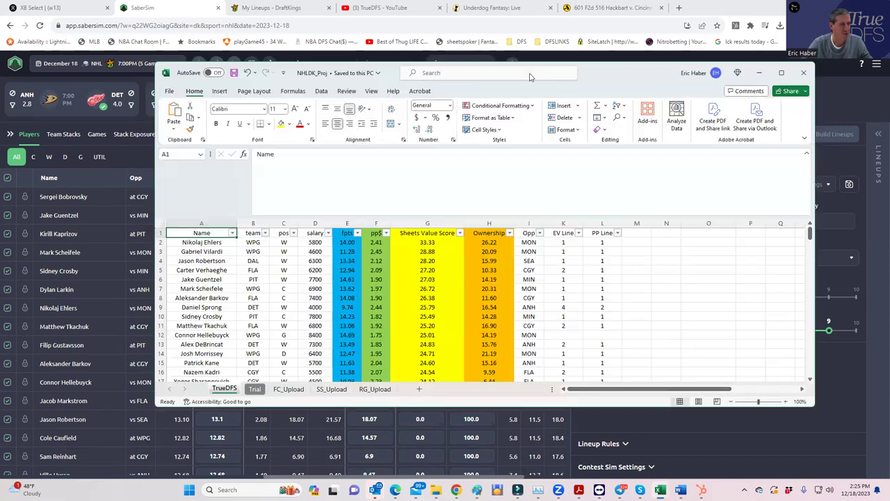
left_click(781, 73)
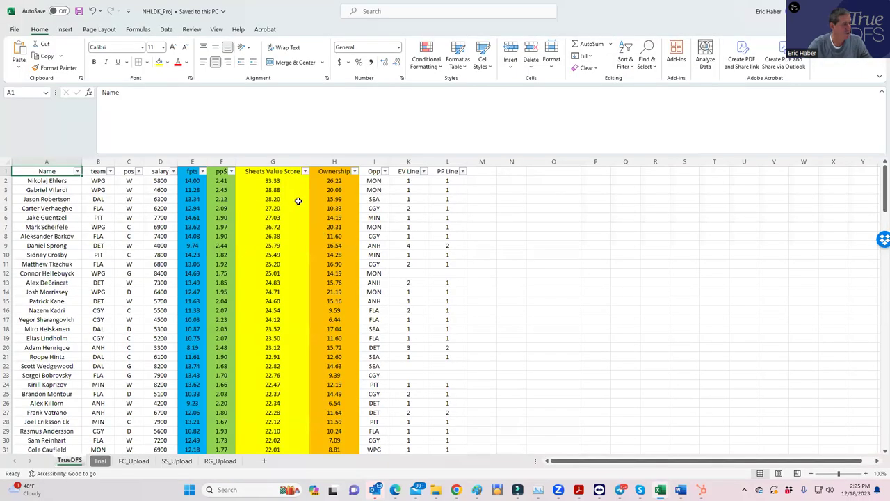
- Examine the top Sheets Value Score and the highly ranked WPG players, including Josh Morrissey, on the TrueDFS sheet
left_click(270, 180)
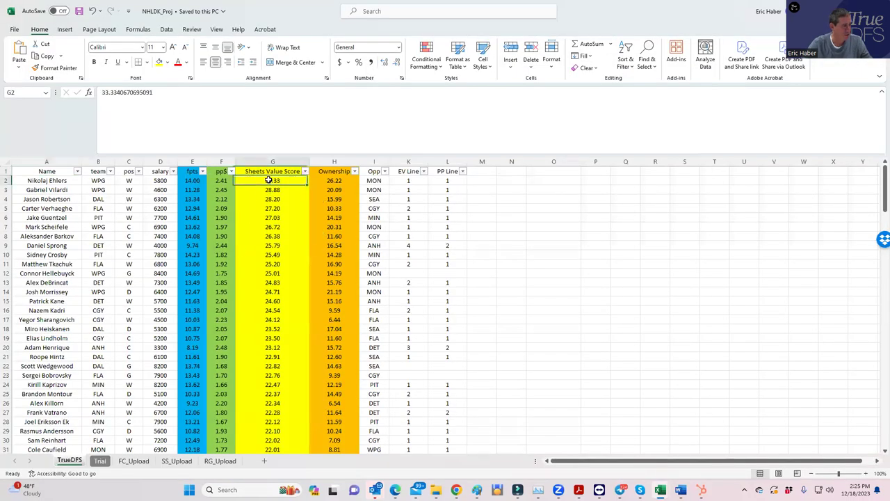
left_click(97, 180)
left_click(95, 190)
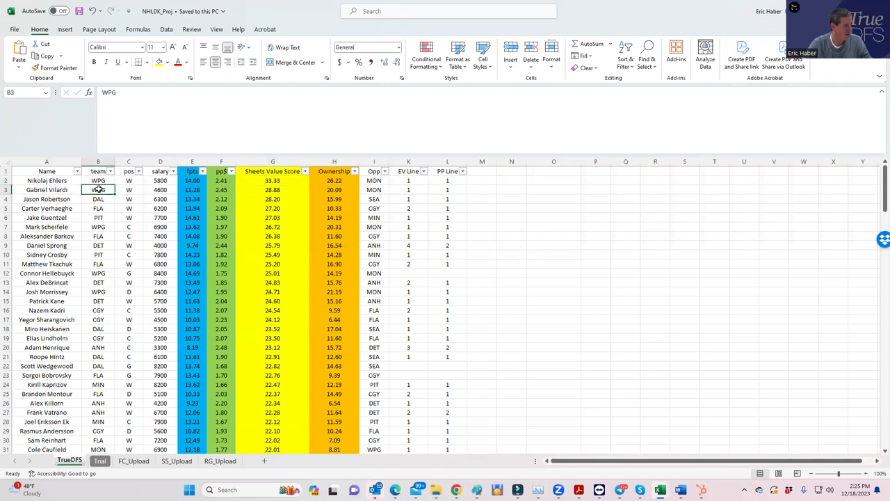
left_click(91, 224)
left_click(98, 181)
left_click(96, 189)
left_click(96, 226)
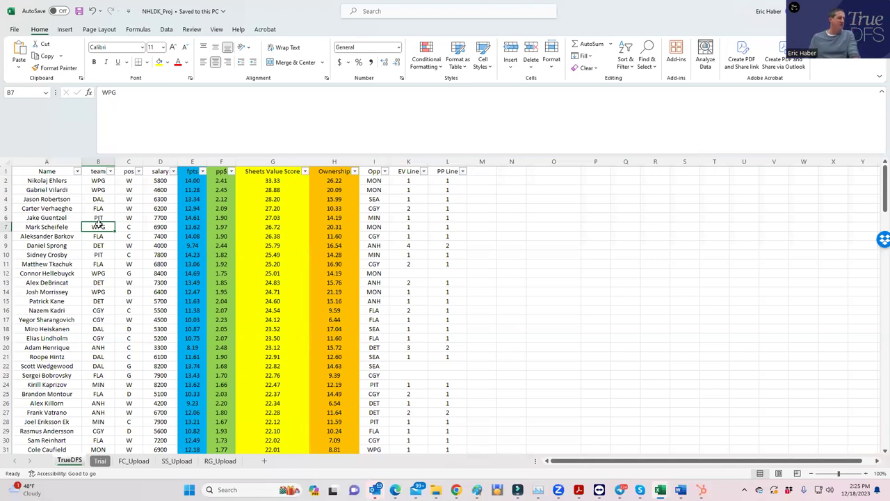
left_click(129, 292)
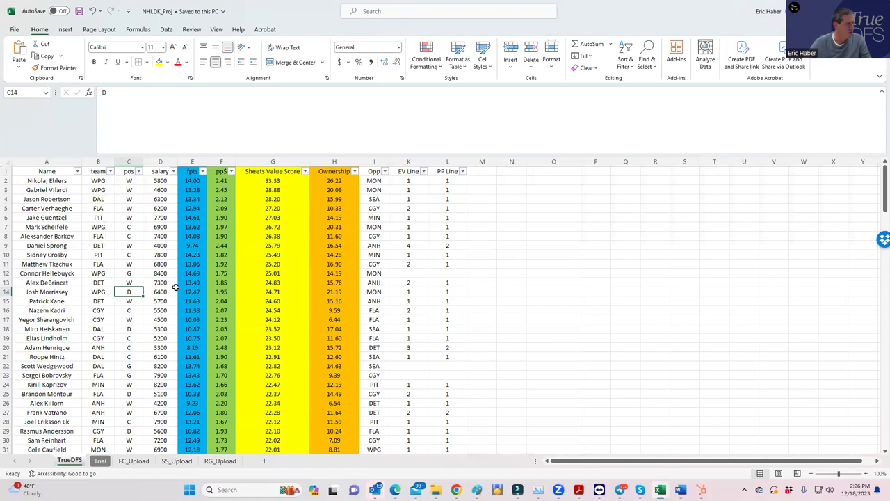
- Check Daniel Sprong's salary, EV line and PP line, and compare the salaries of Alex DeBrincat and Patrick Kane
left_click(161, 245)
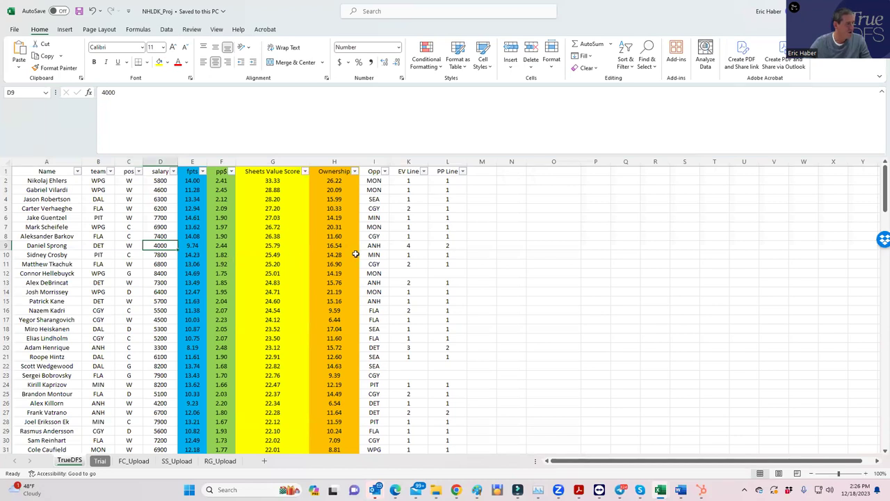
left_click(405, 246)
left_click(444, 247)
left_click(139, 245)
left_click(146, 282)
left_click(96, 300)
left_click(150, 300)
left_click(149, 282)
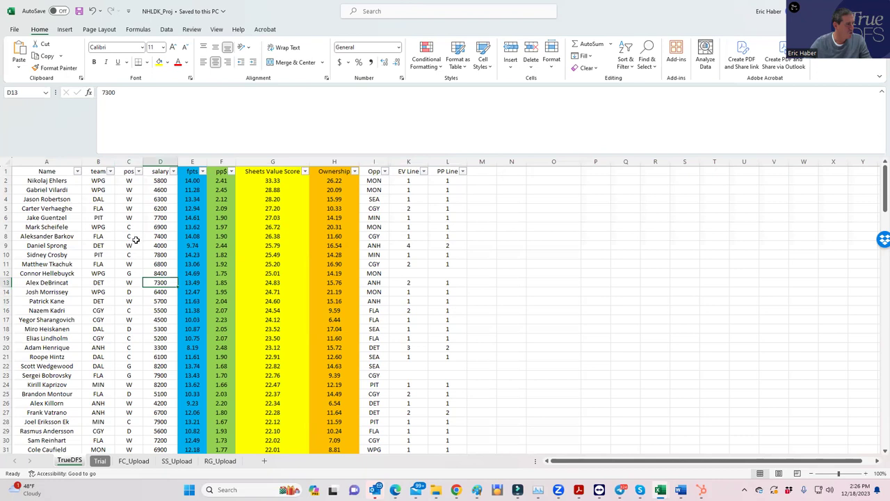
- Compare the top WPG rows with the DET rows and recheck the salaries of DET's two higher-priced wingers
left_click(99, 182)
left_click(100, 192)
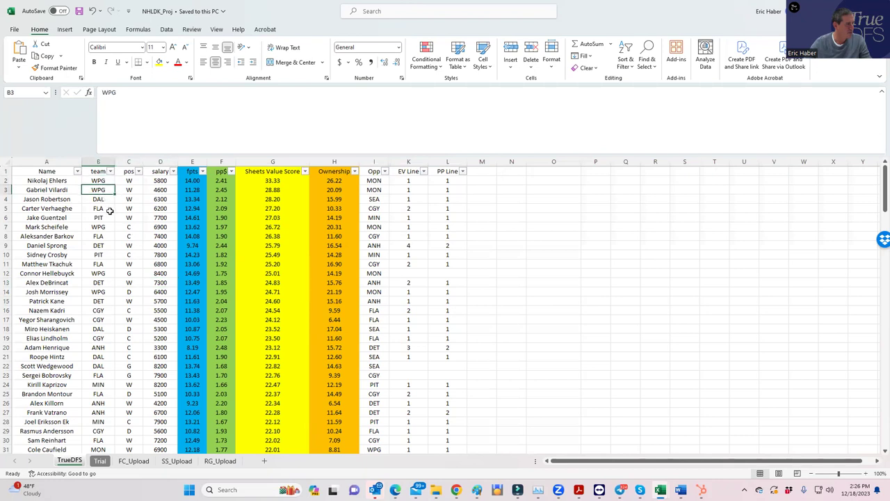
left_click(98, 264)
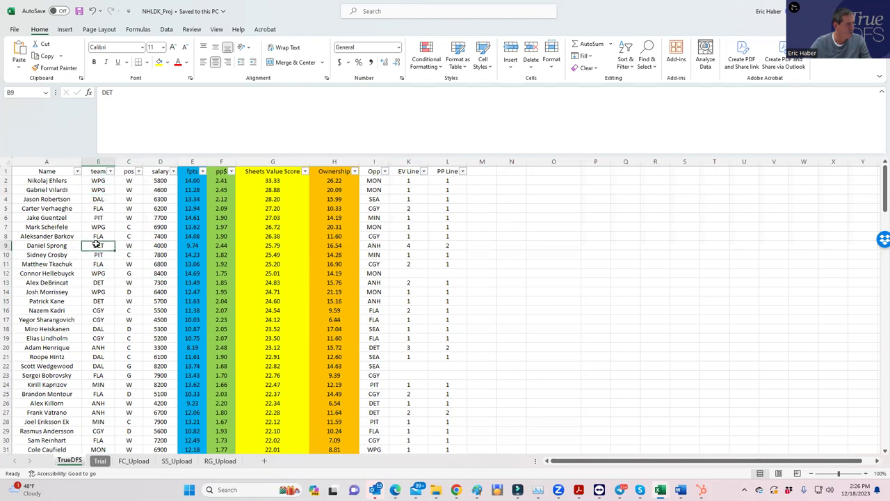
left_click(99, 282)
left_click(113, 303)
left_click(167, 302)
left_click(166, 283)
left_click(163, 302)
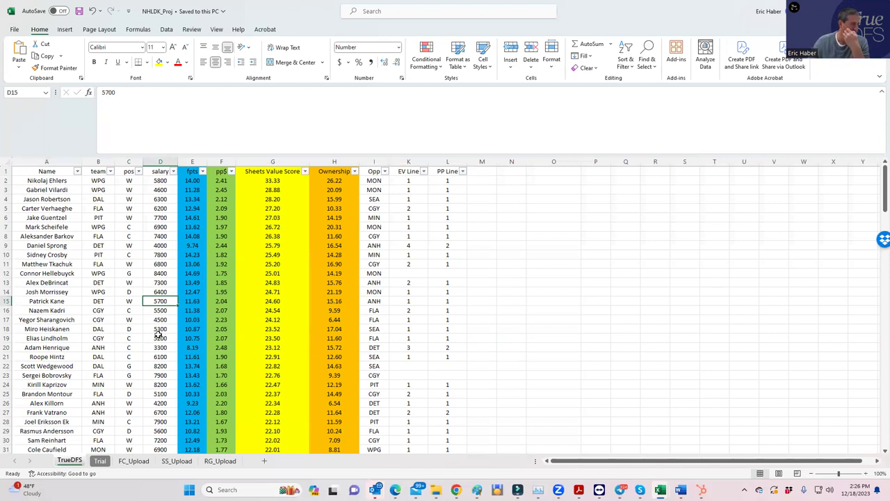
- Switch to the NHLDK_Stacks workbook and maximize its window
mouse_move(661, 491)
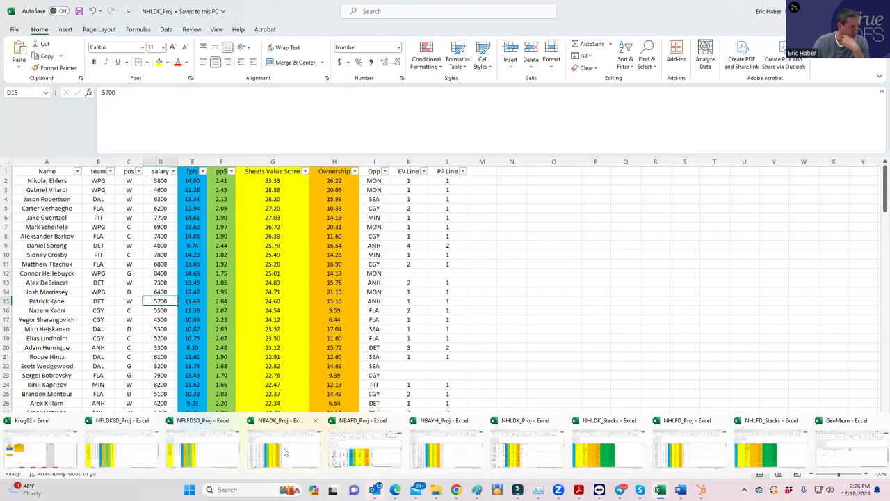
left_click(594, 456)
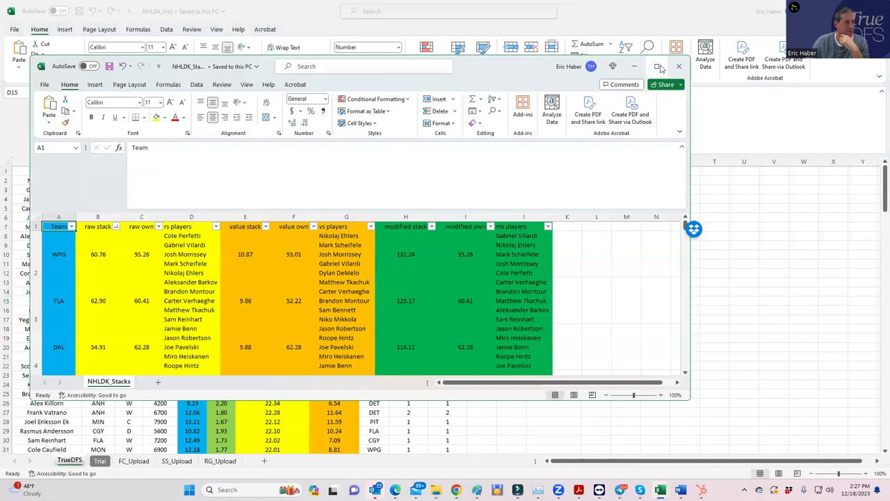
left_click(660, 66)
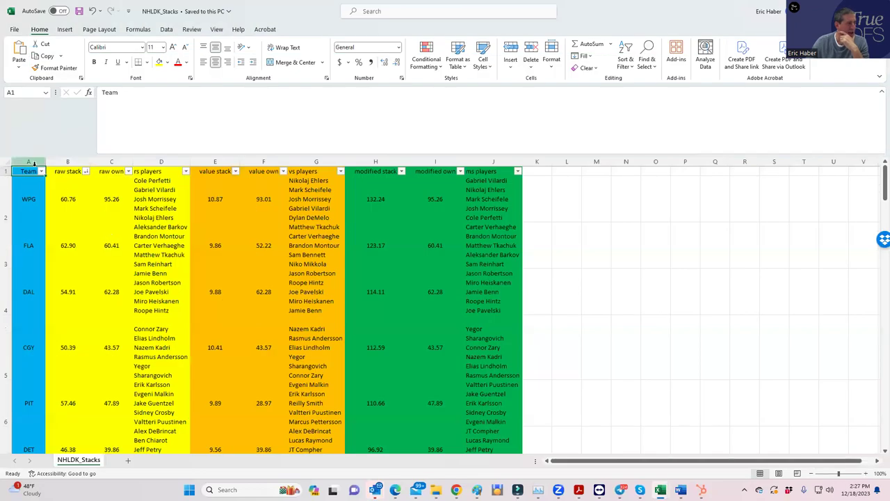
- Sort the team stacks from largest to smallest by raw stack, and again by value stack, to compare the rankings
left_click(86, 172)
left_click(56, 195)
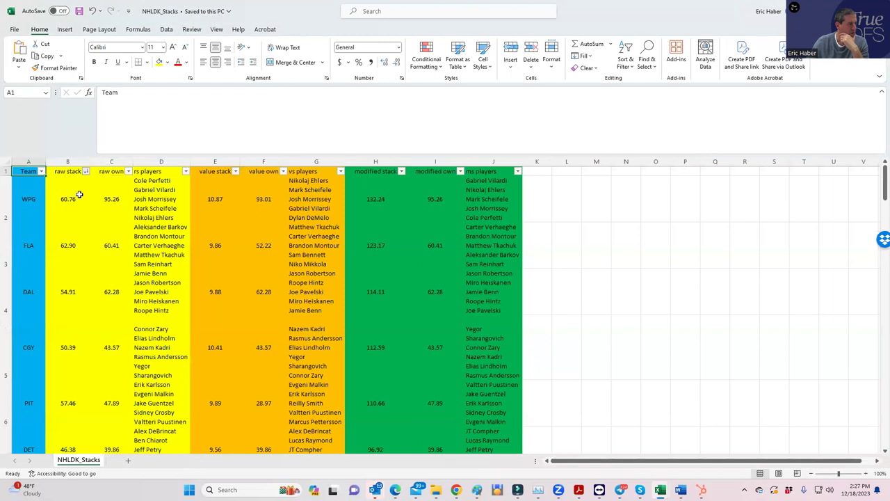
left_click(236, 171)
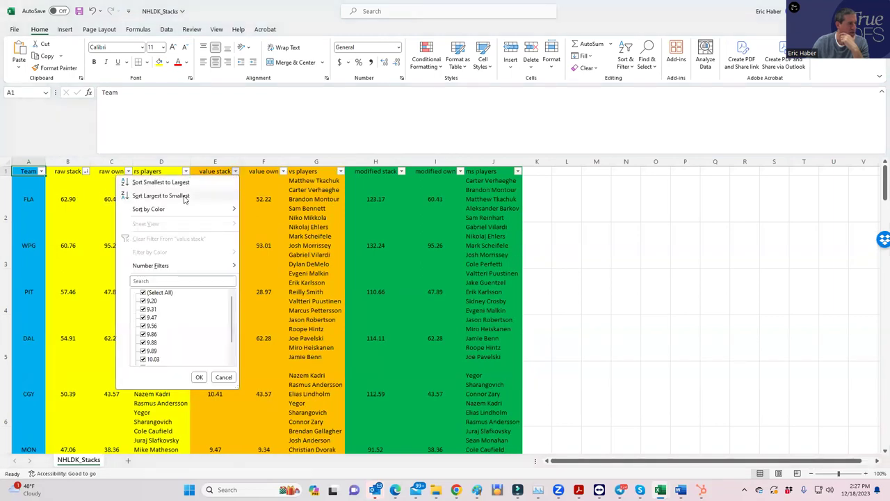
left_click(185, 197)
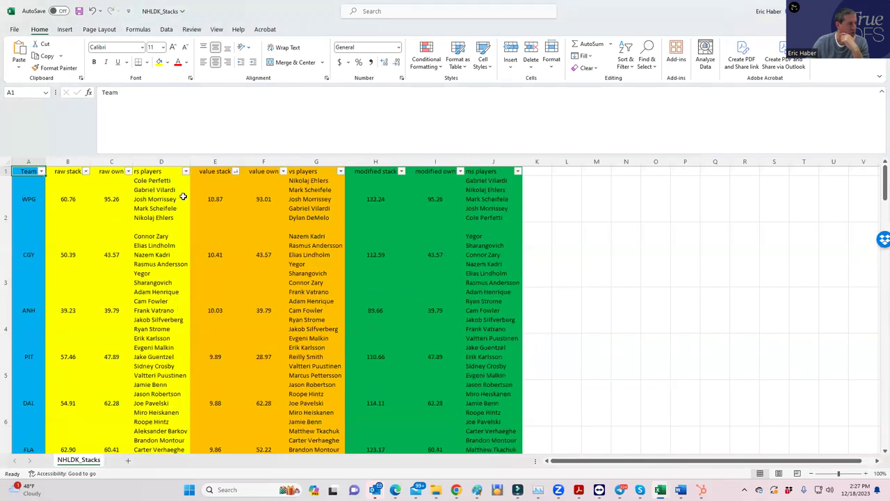
- Sort the team stacks from largest to smallest by modified stack and compare that column with WPG's value stack
left_click(402, 171)
left_click(351, 195)
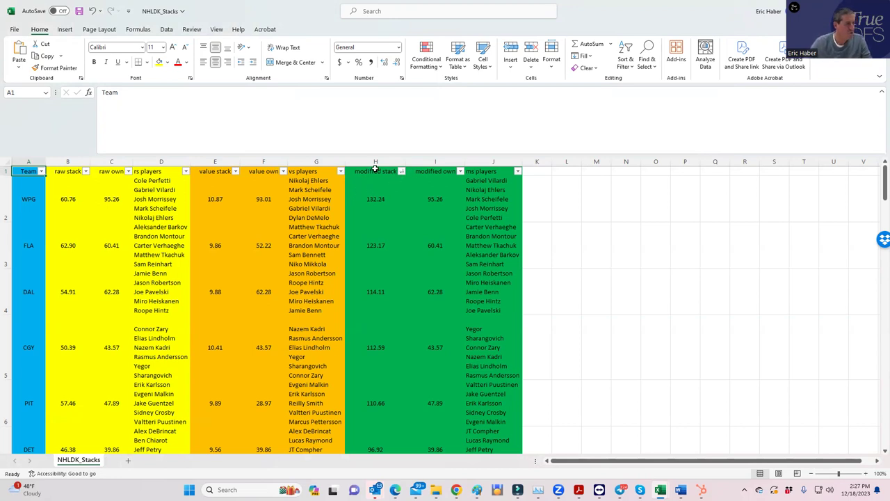
left_click(375, 170)
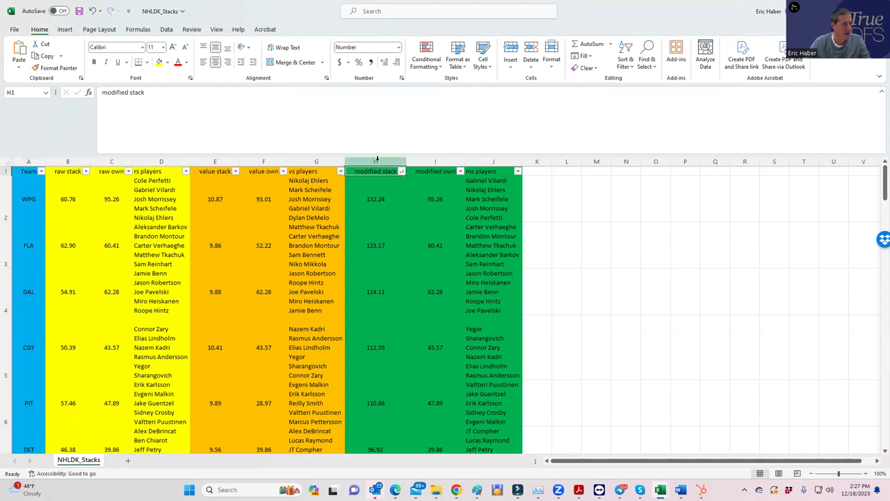
left_click(377, 160)
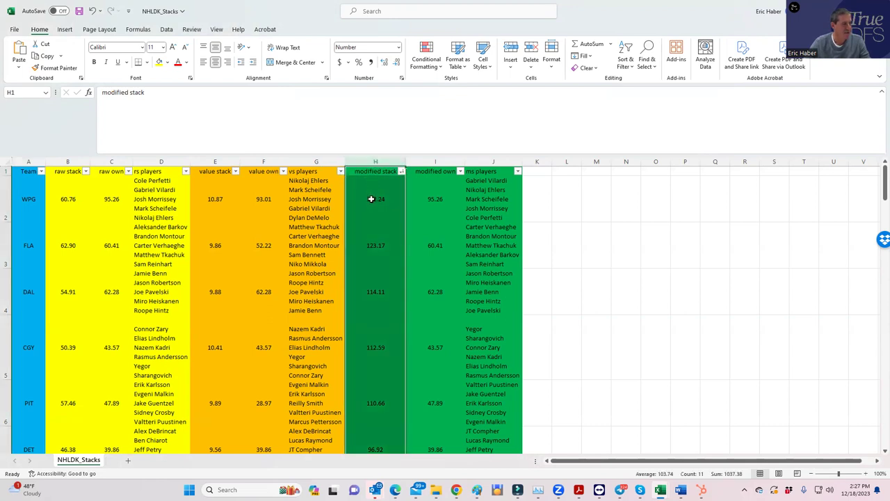
left_click(217, 196)
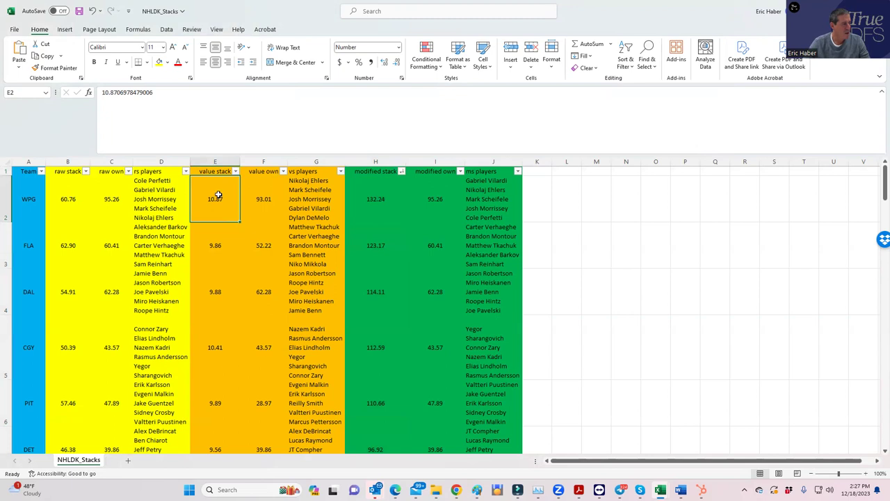
left_click(216, 169)
left_click(215, 193)
- Sort the team stacks from largest to smallest by raw stack and examine the leading teams' raw stack and ownership values
left_click(85, 170)
left_click(66, 193)
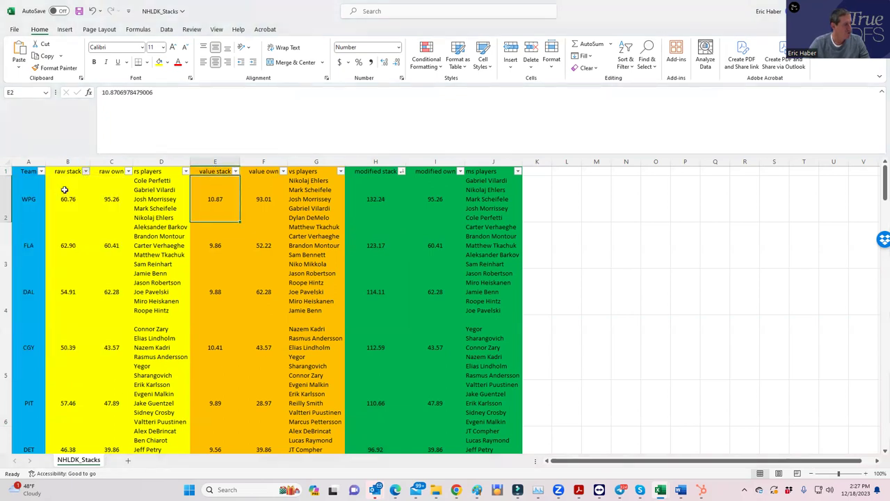
left_click(62, 249)
left_click(121, 245)
left_click(66, 199)
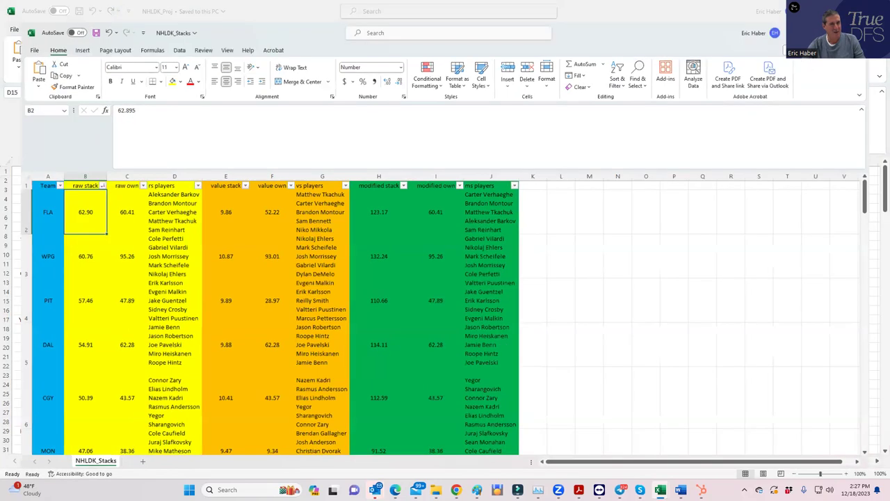
- Switch to the DraftKings My Lineups page in Chrome and filter the upcoming lineups to NHL only
key("alt+Tab")
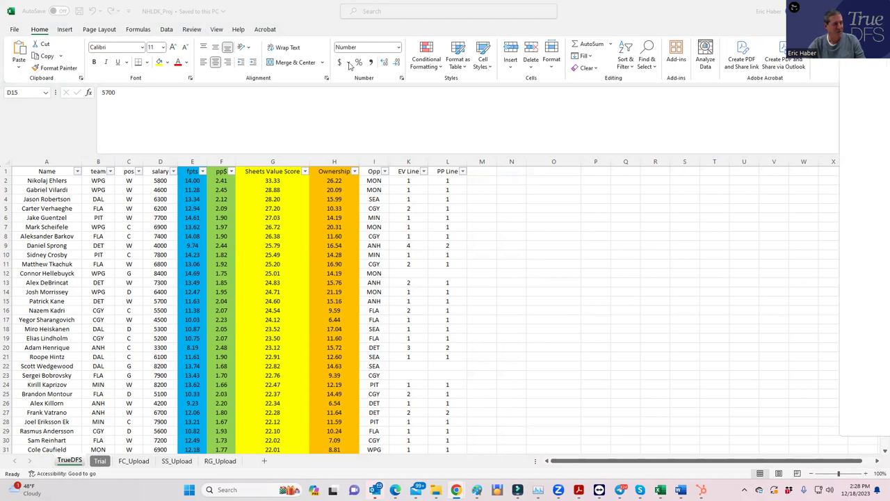
key("alt+Tab")
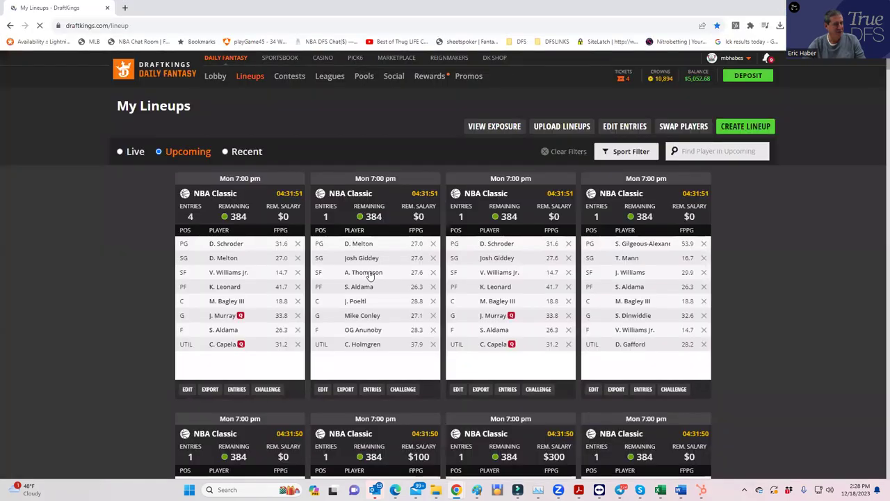
left_click(633, 156)
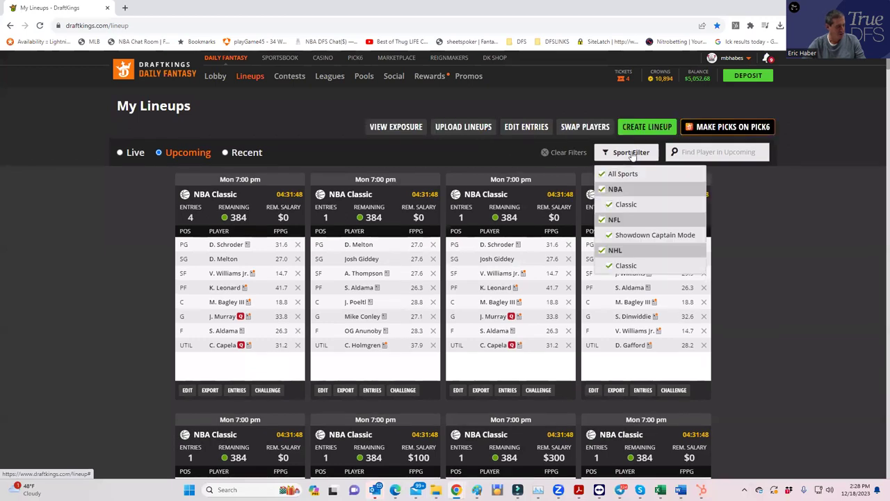
left_click(602, 176)
left_click(602, 250)
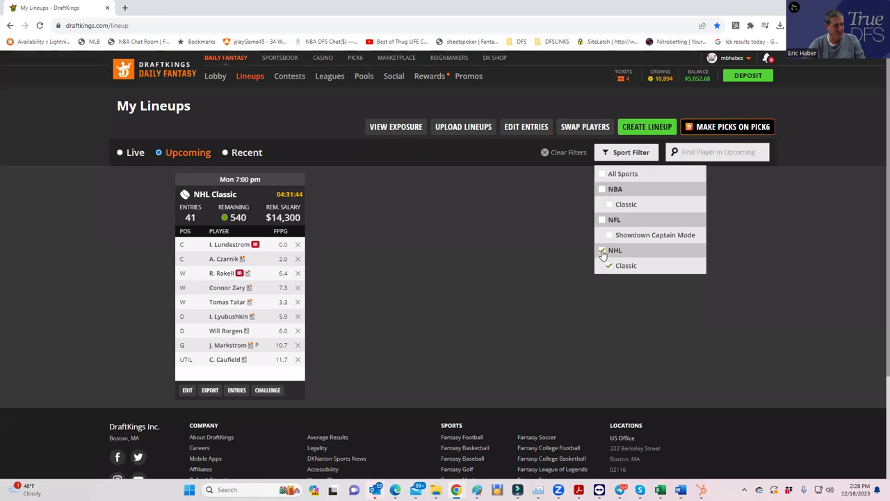
- Open the NHL Classic lineup for editing, clear all its players, and limit the player pool to WPG
left_click(187, 389)
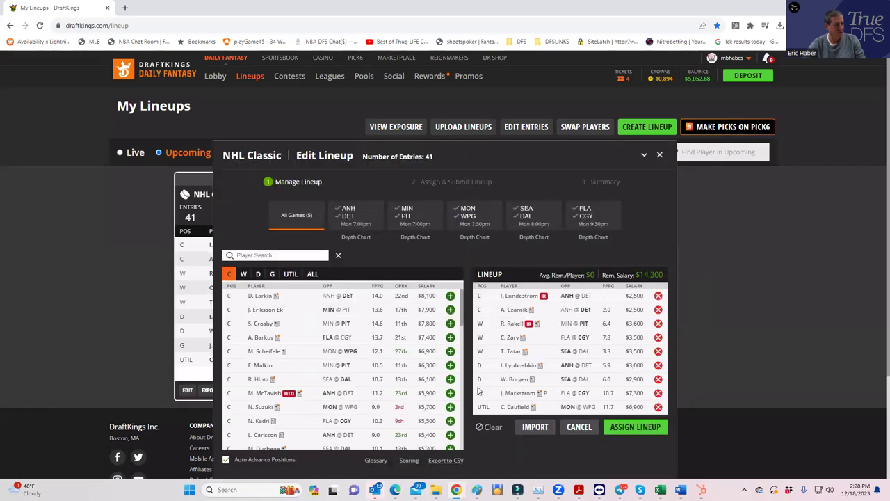
left_click(485, 428)
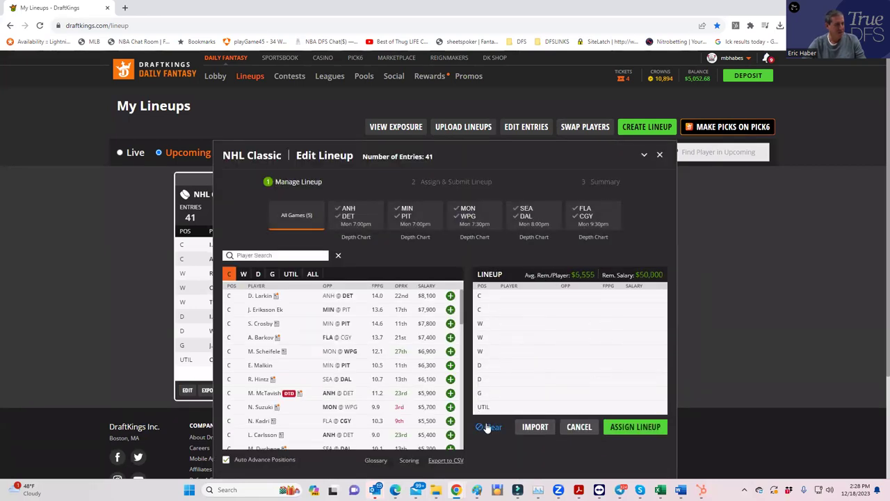
left_click(468, 211)
left_click(467, 217)
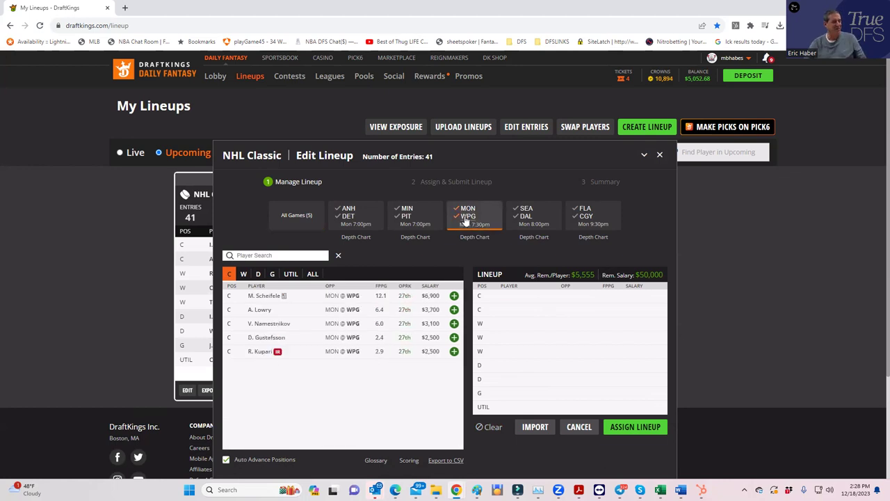
- Add the WPG stack to the lineup: center M. Scheifele, wingers N. Ehlers and G. Vilardi, and defenseman J. Morrissey
left_click(455, 295)
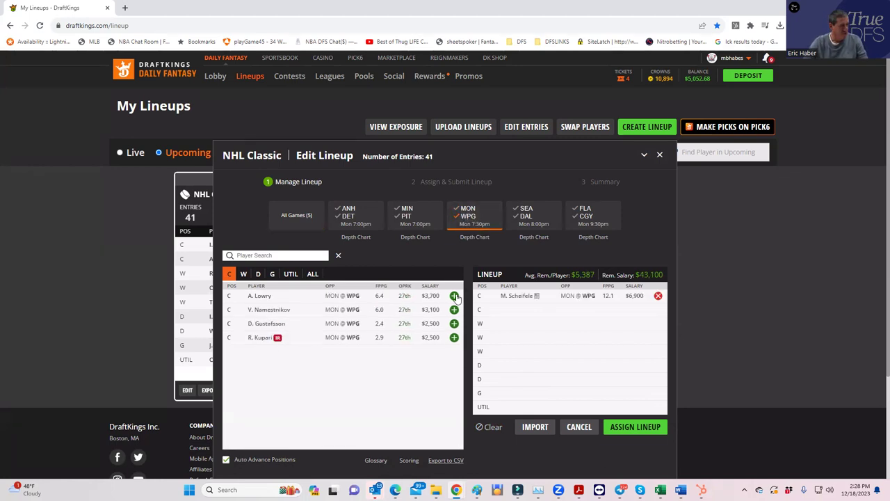
left_click(242, 274)
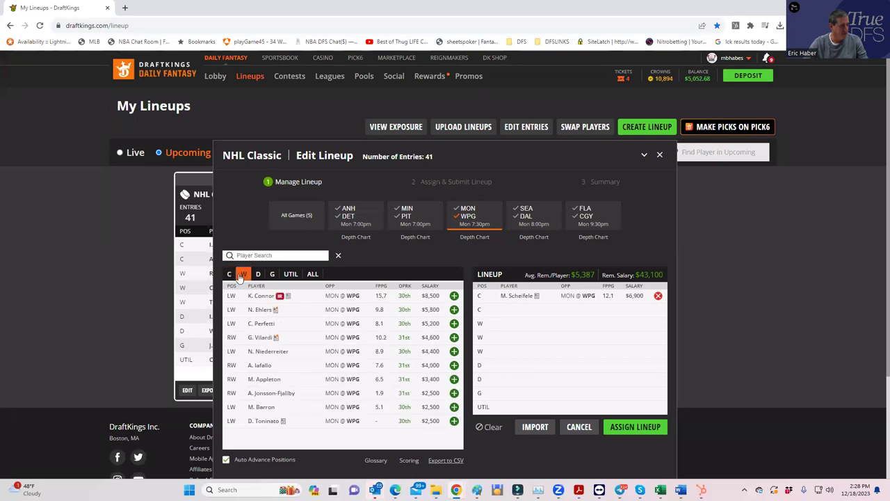
left_click(454, 310)
left_click(454, 324)
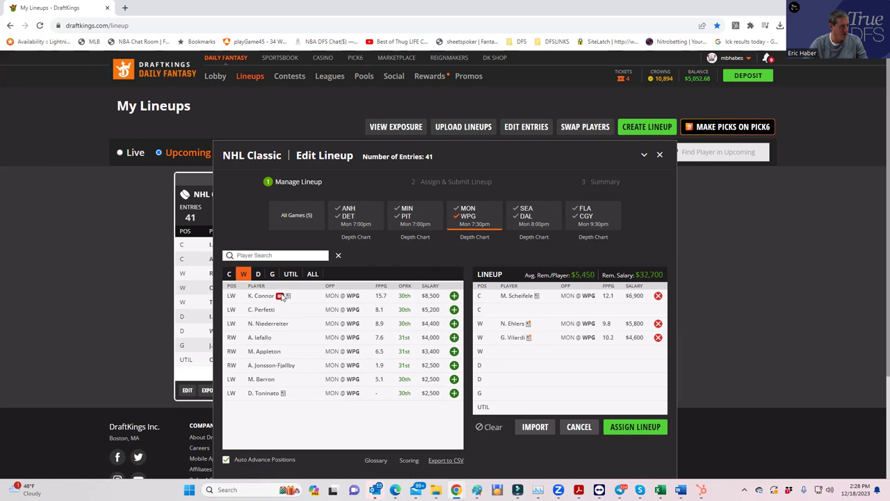
left_click(259, 274)
left_click(454, 296)
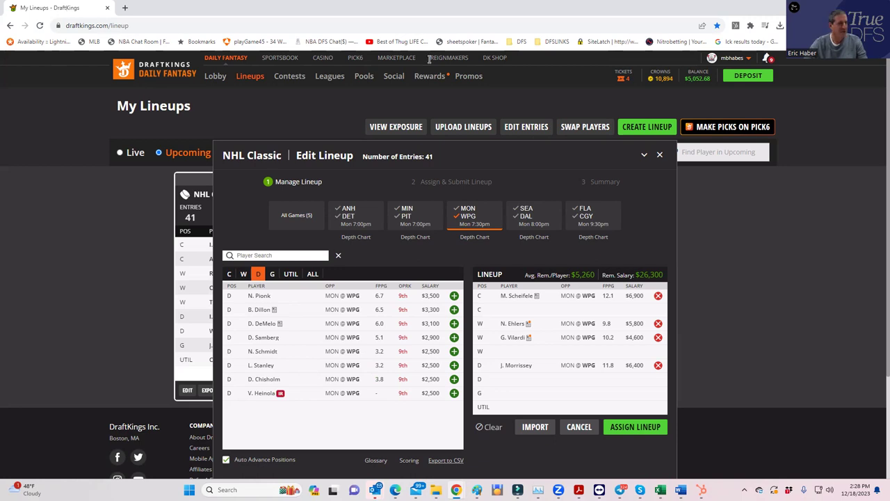
key("super+Down")
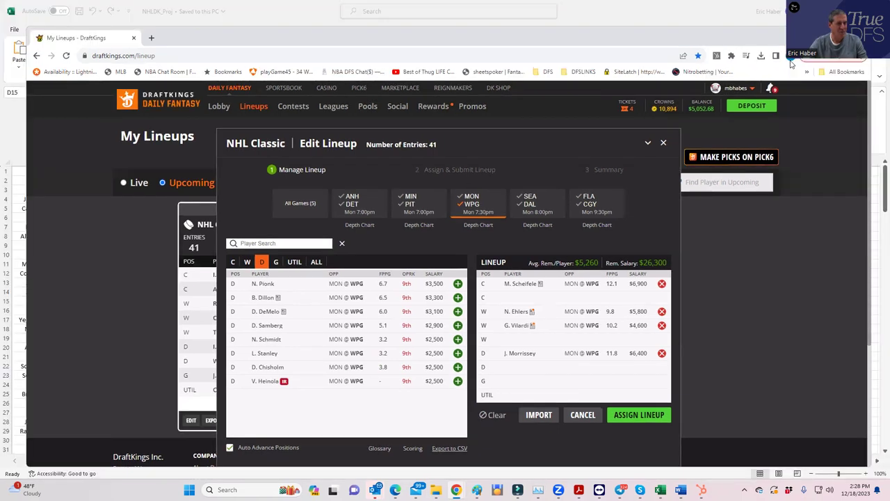
key("super+Up")
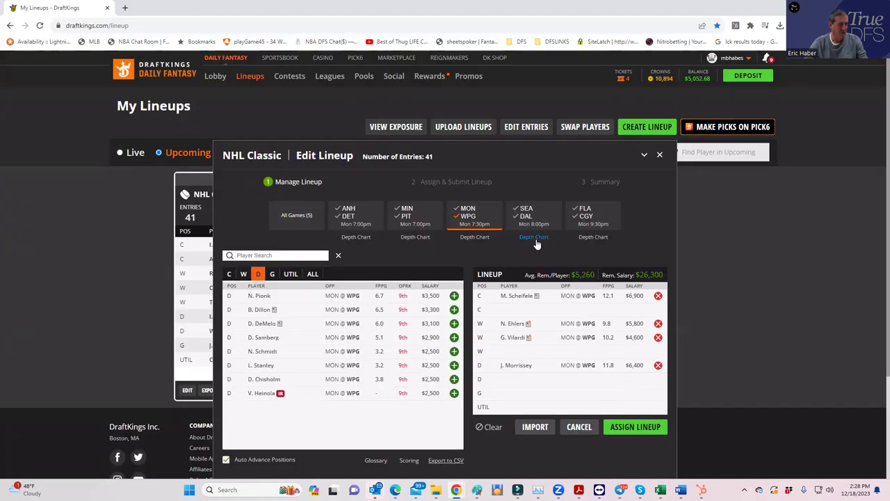
- Try WPG goalie C. Hellebuyck in the lineup and take him back out
left_click(471, 212)
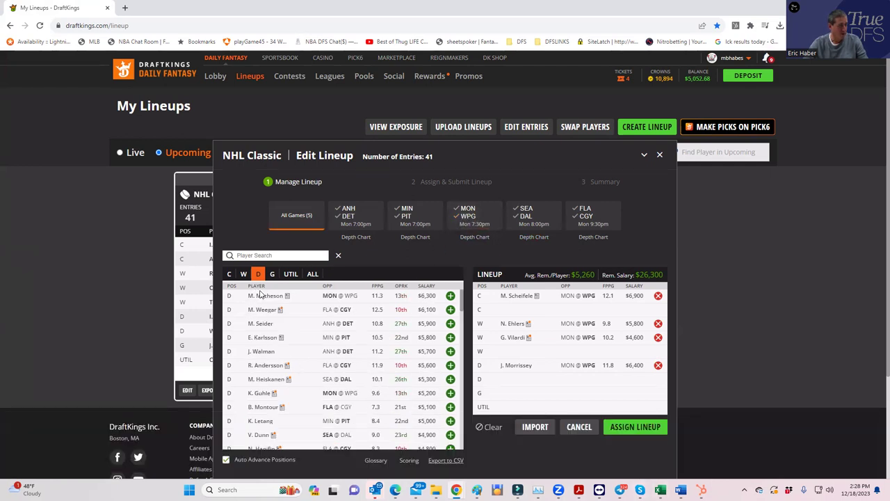
left_click(469, 221)
left_click(273, 275)
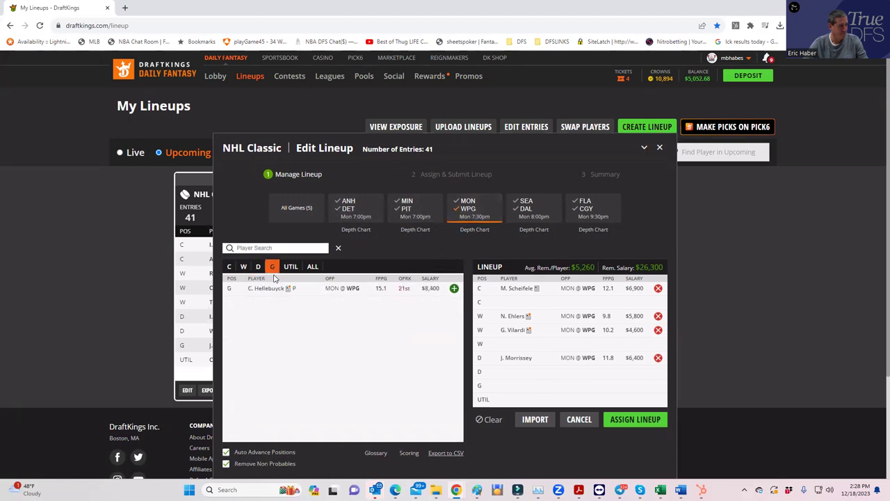
left_click(454, 289)
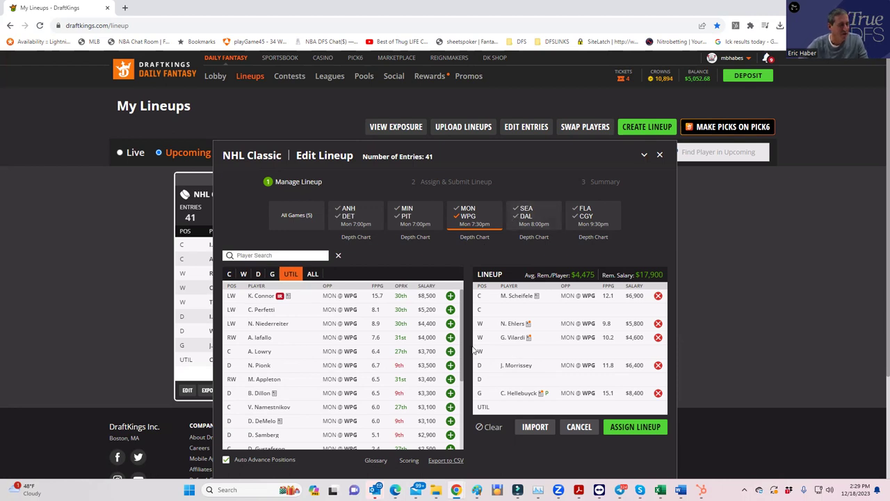
left_click(657, 394)
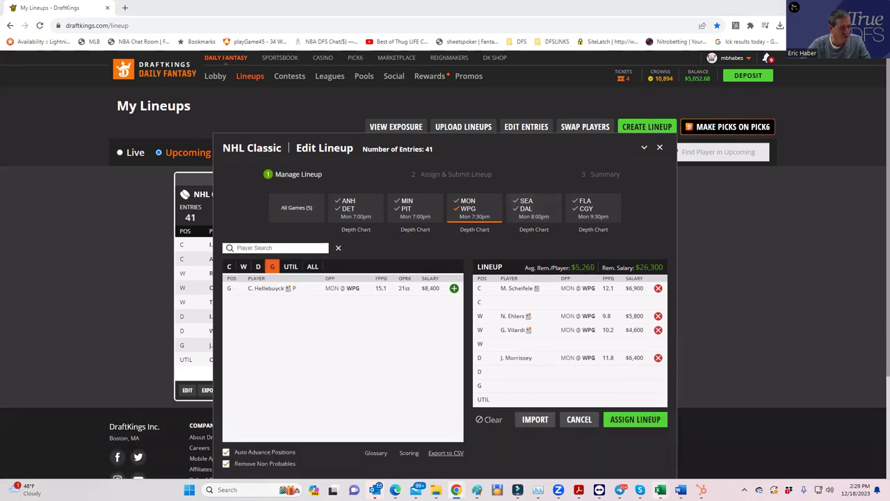
- Switch to the NHLDK_Proj workbook in Excel and examine the goalies' salaries and projected points throughout the list
mouse_move(660, 490)
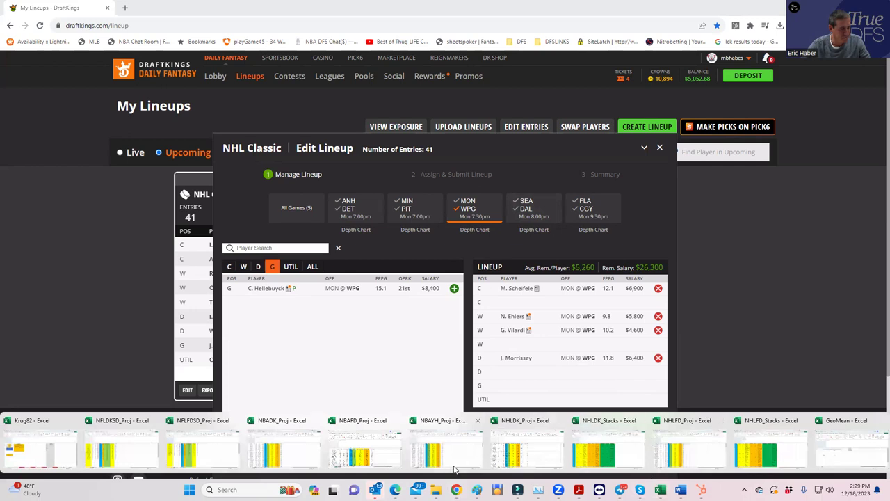
left_click(532, 452)
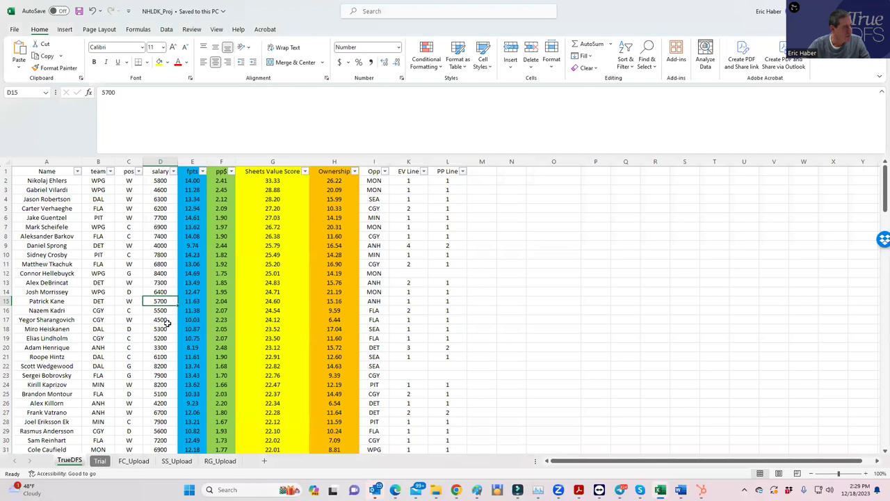
left_click(154, 375)
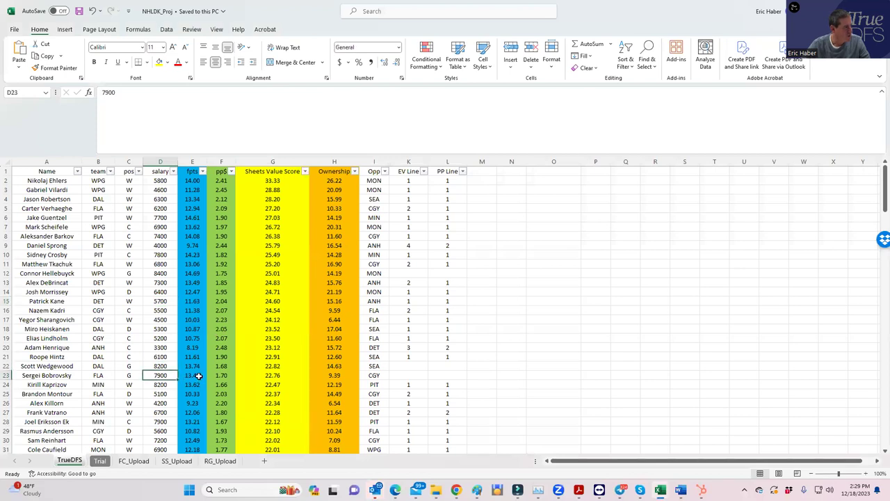
scroll(165, 402, "down", 4)
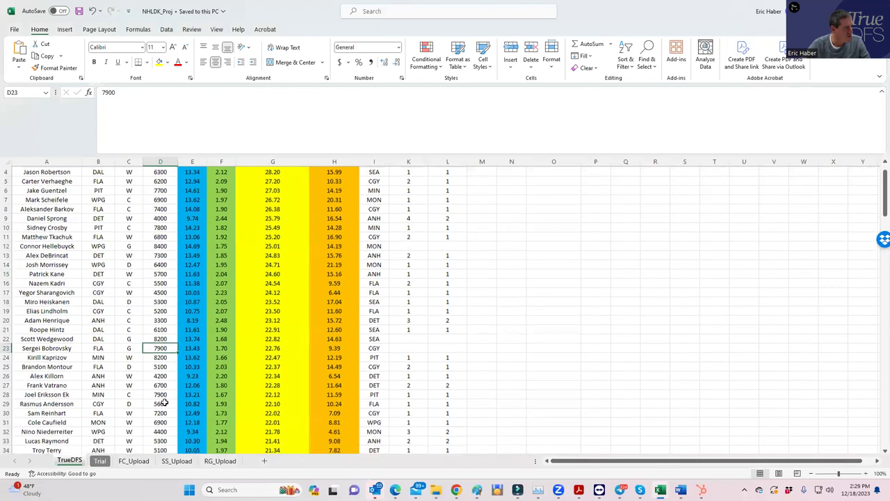
left_click(165, 410)
scroll(165, 411, "down", 2)
scroll(164, 413, "down", 7)
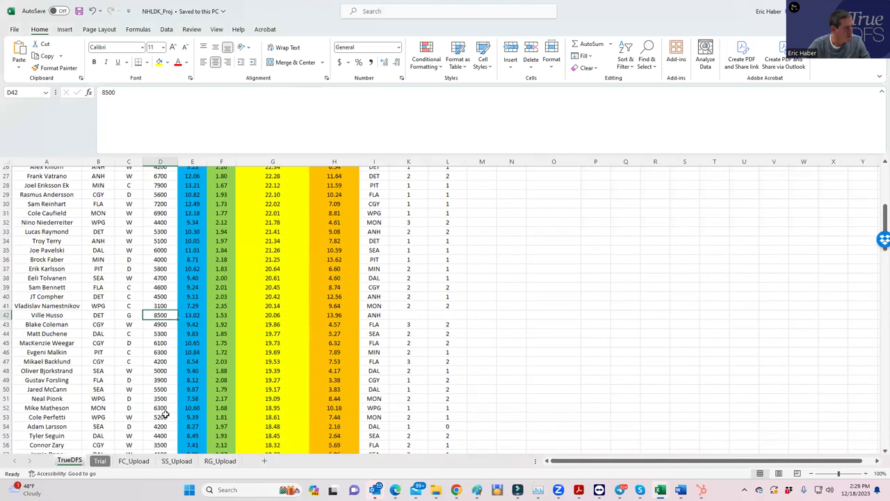
scroll(165, 414, "down", 7)
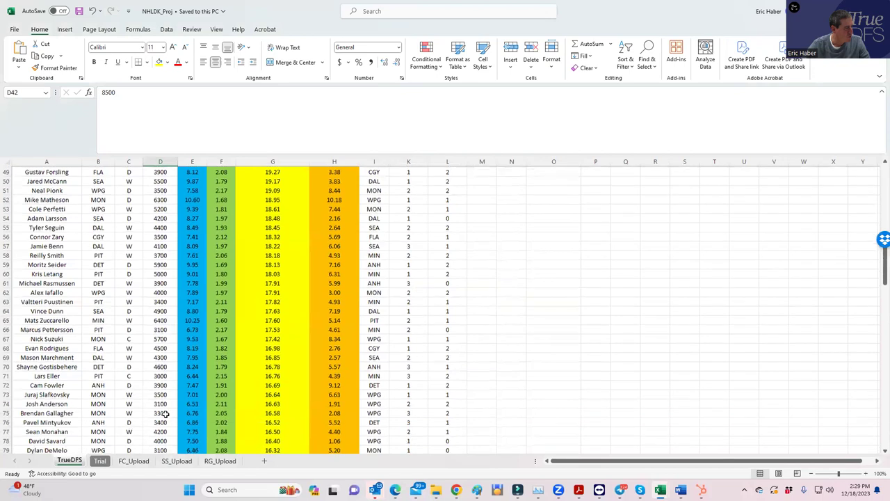
left_click(164, 395)
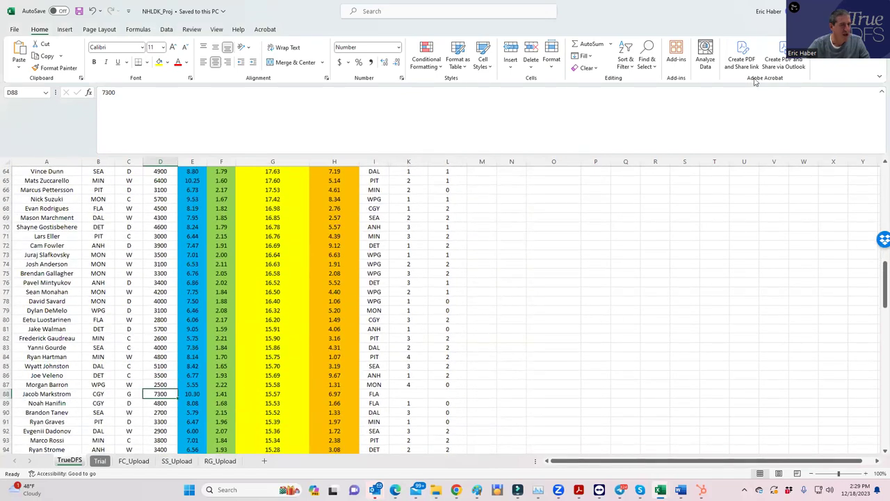
- Return to the DraftKings lineup in Chrome, show players from all games, and add PIT goalie A. Nedeljkovic
key("super+Down")
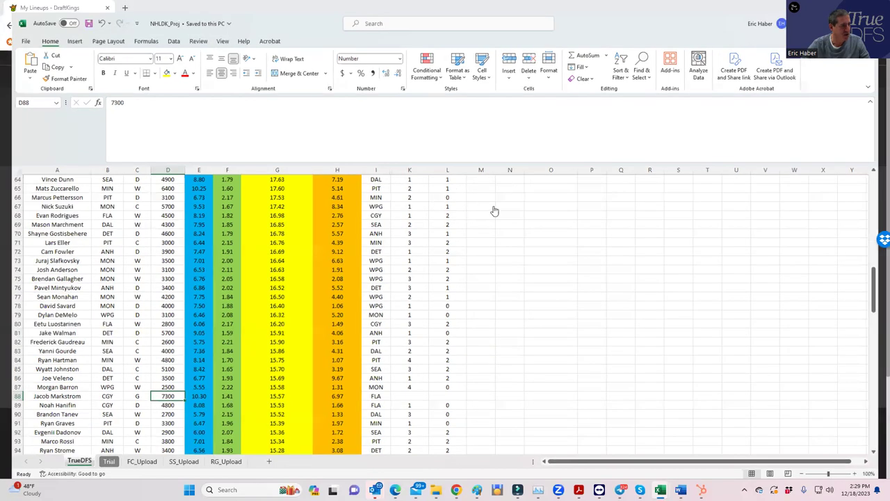
key("super+Down")
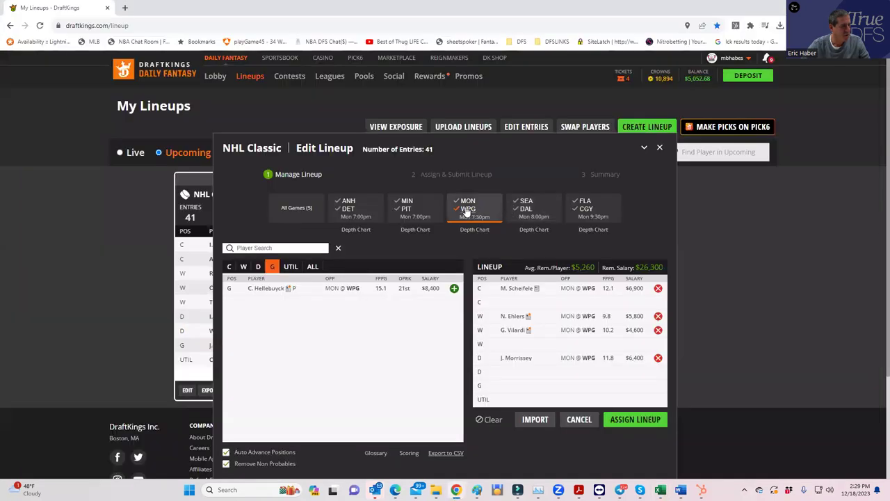
left_click(477, 210)
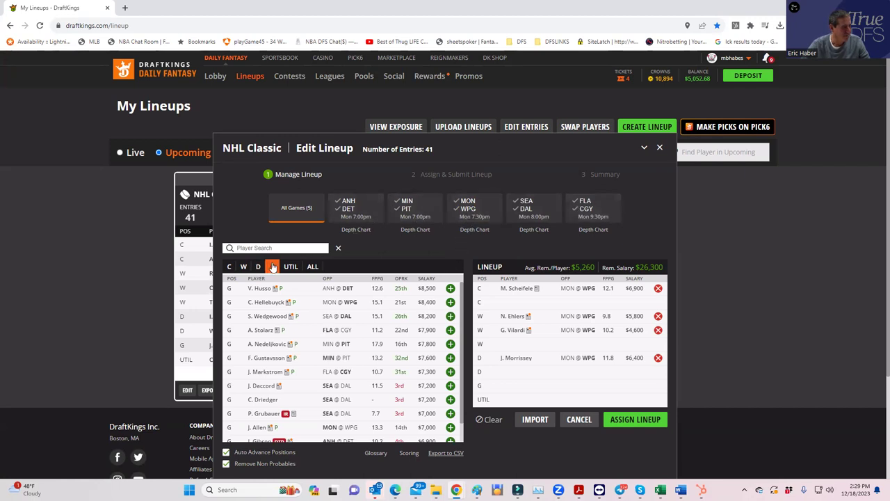
left_click(451, 344)
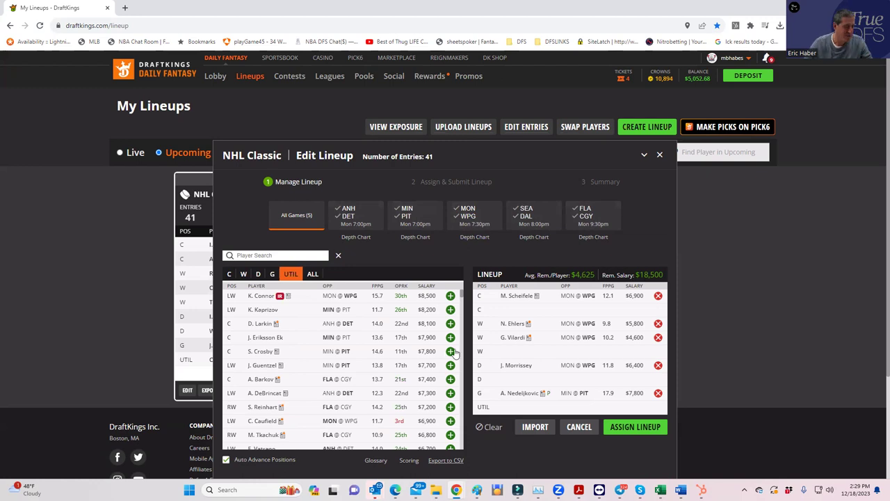
- Switch to the NHLDK_Proj workbook in Excel and look through the projections for more WPG players
mouse_move(660, 490)
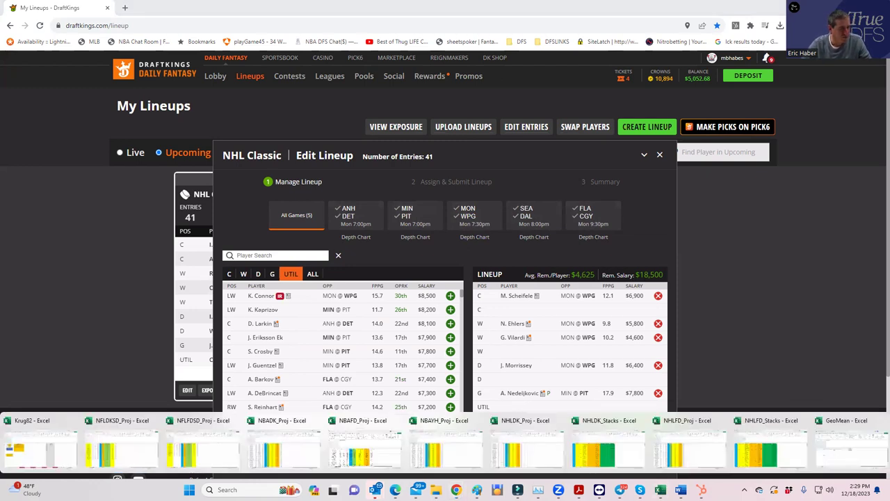
left_click(538, 450)
scroll(320, 290, "up", 13)
left_click(107, 229)
double_click(102, 273)
left_click(101, 294)
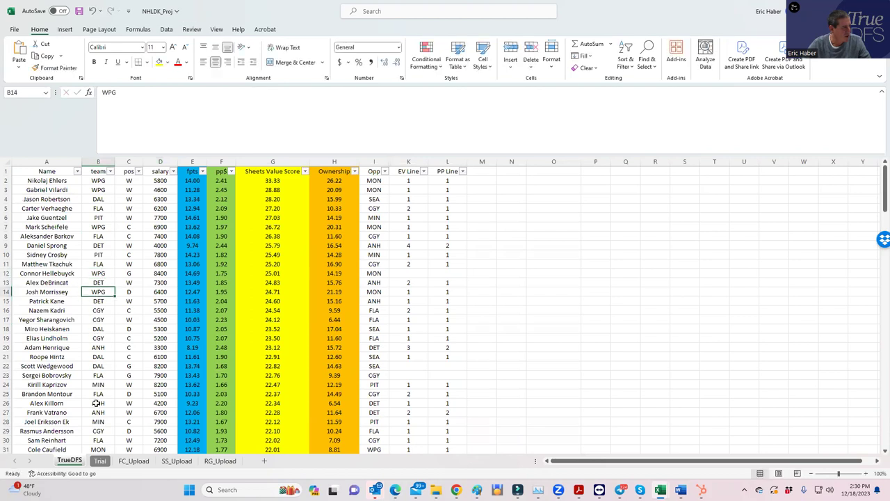
scroll(97, 403, "down", 4)
left_click(101, 432)
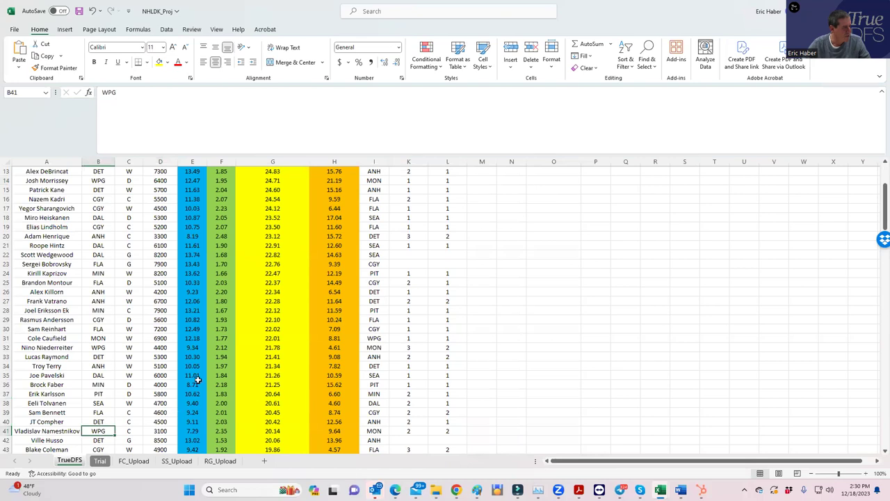
left_click(107, 349)
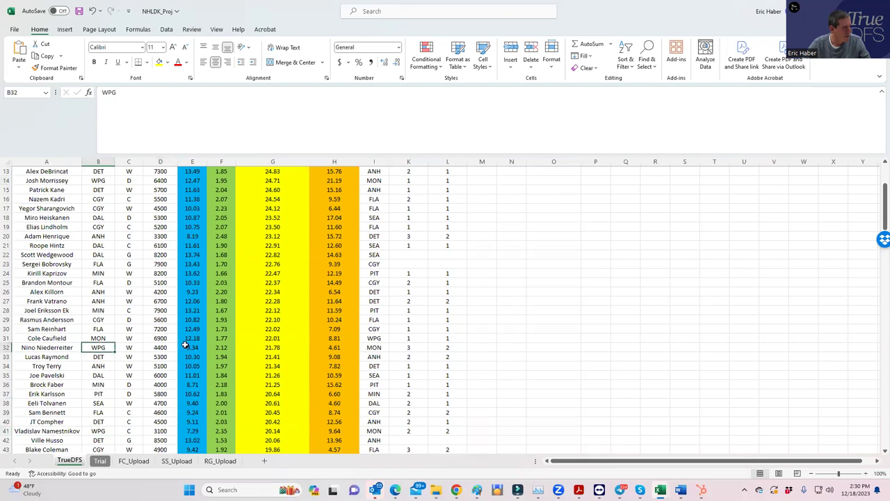
scroll(111, 305, "up", 4)
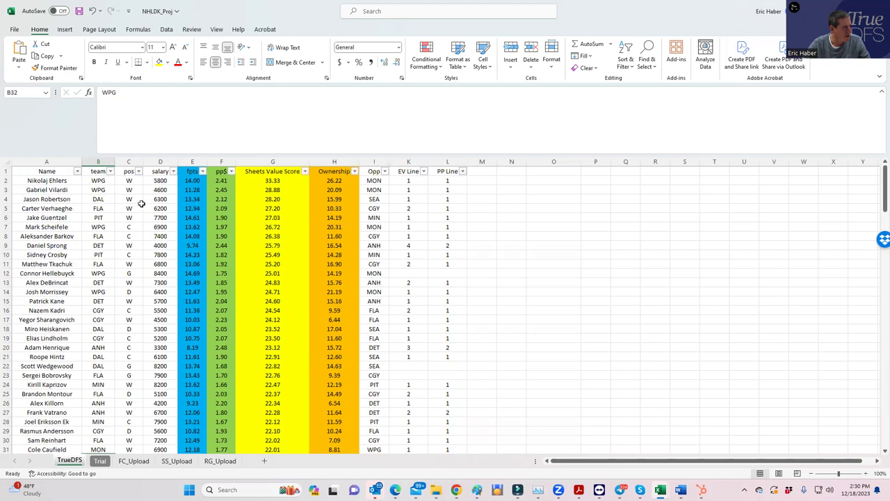
- Sort the projections by team from Z to A and check the WPG players' power-play lines
left_click(110, 171)
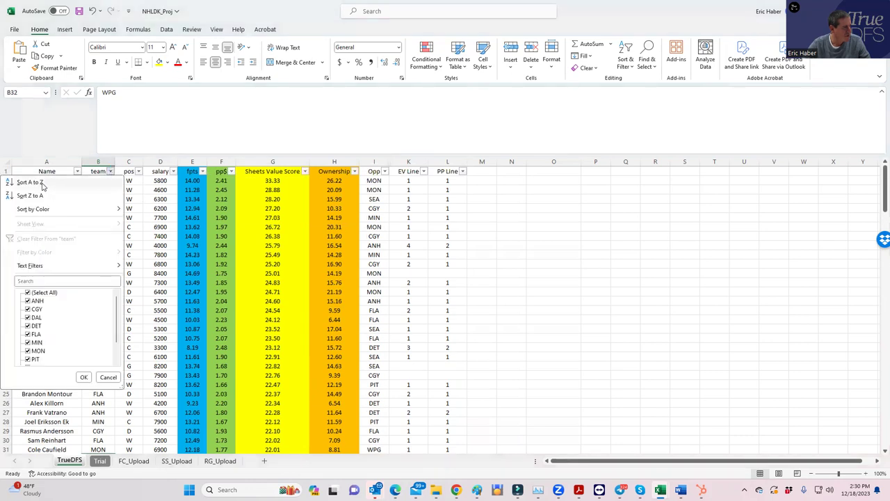
left_click(40, 196)
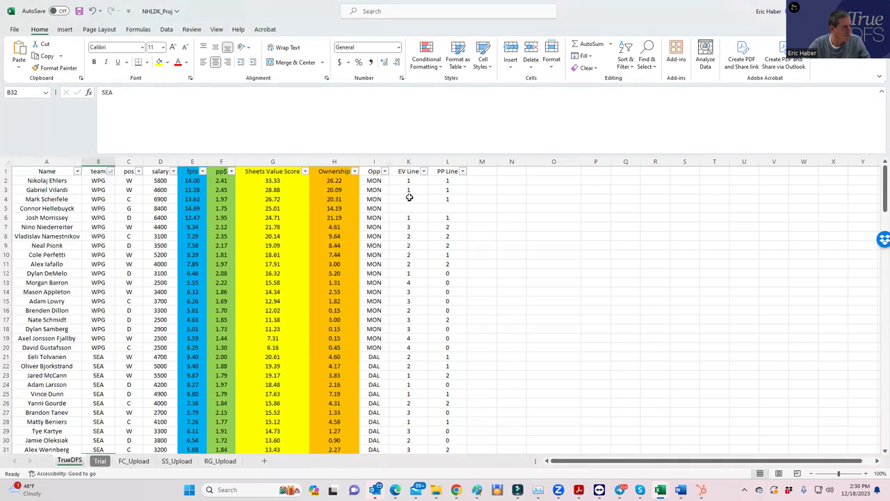
left_click(445, 200)
left_click(444, 248)
left_click(444, 252)
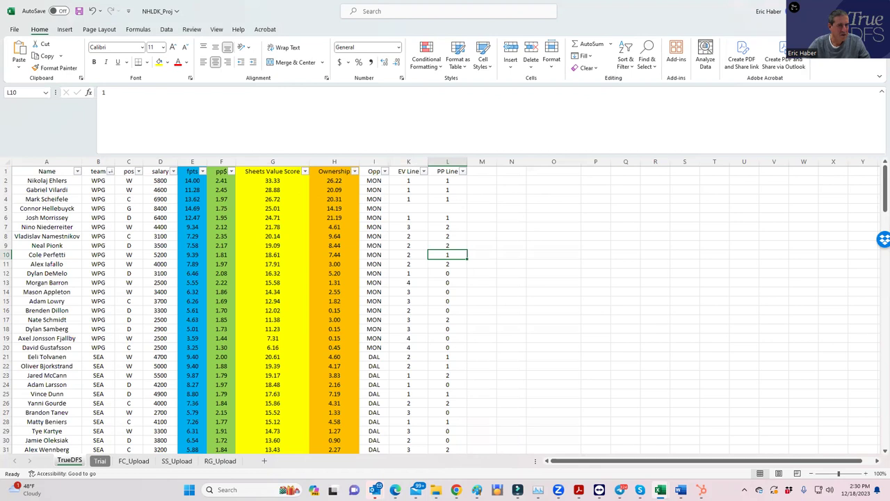
- Return to the DraftKings lineup in Chrome, limit the winger pool to WPG, and add C. Perfetti
left_click(845, 11)
key("alt+Tab")
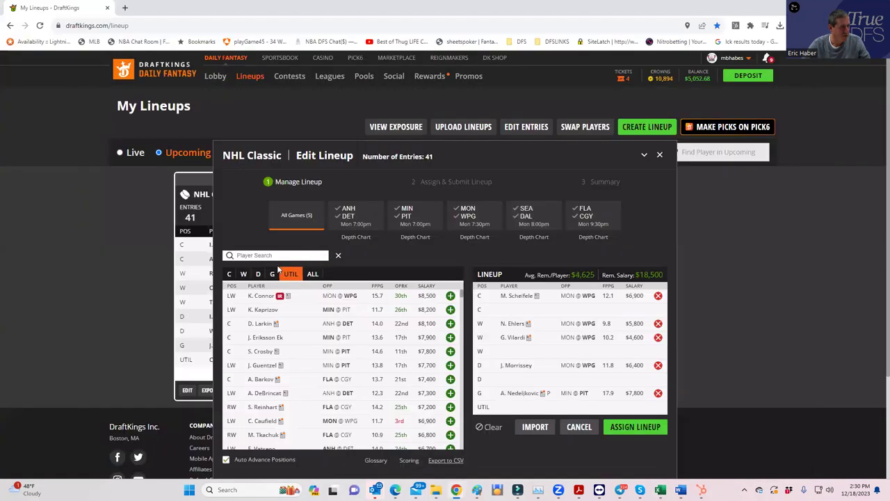
left_click(245, 275)
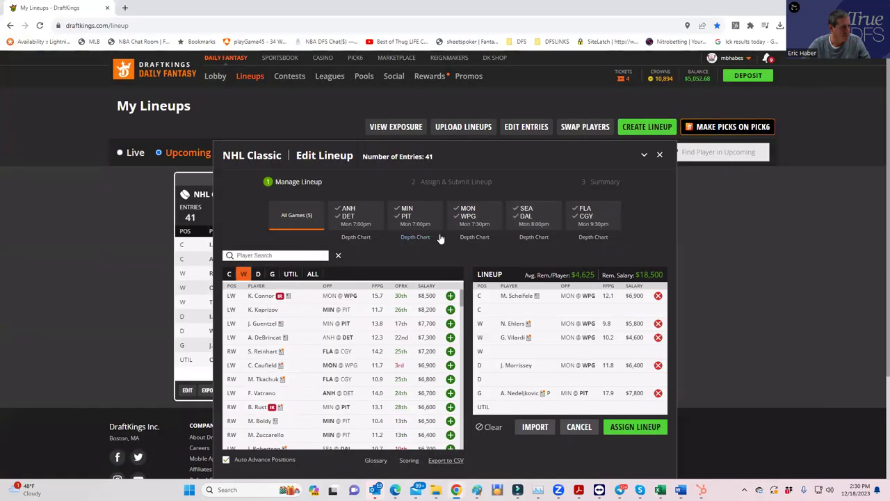
left_click(463, 217)
left_click(454, 310)
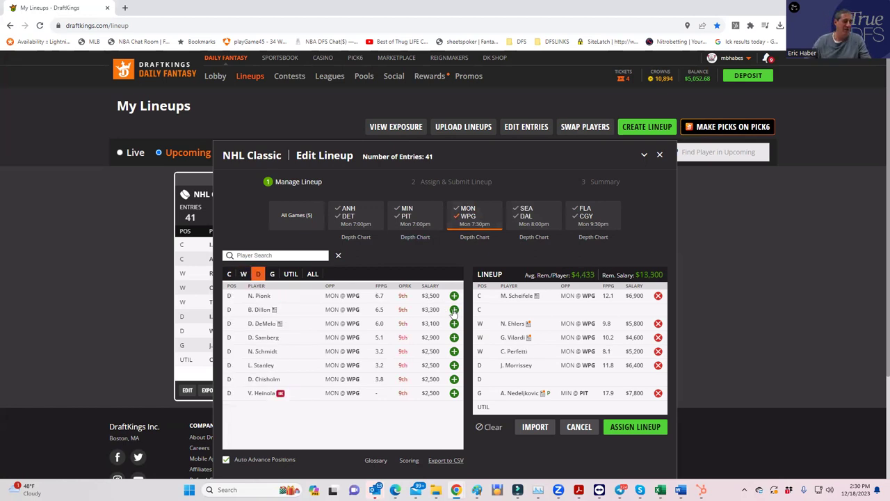
- Switch to the NHLDK_Proj workbook in Excel and check the salaries of the cheaper WPG players
right_click(436, 490)
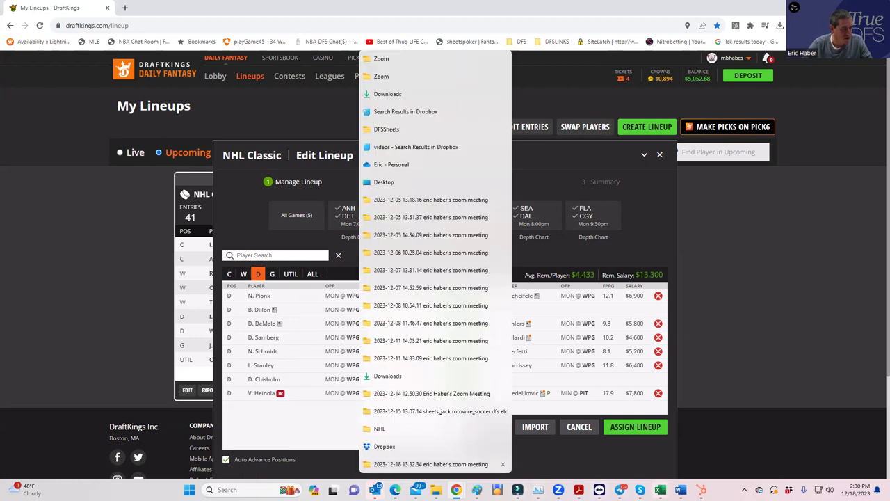
left_click(660, 490)
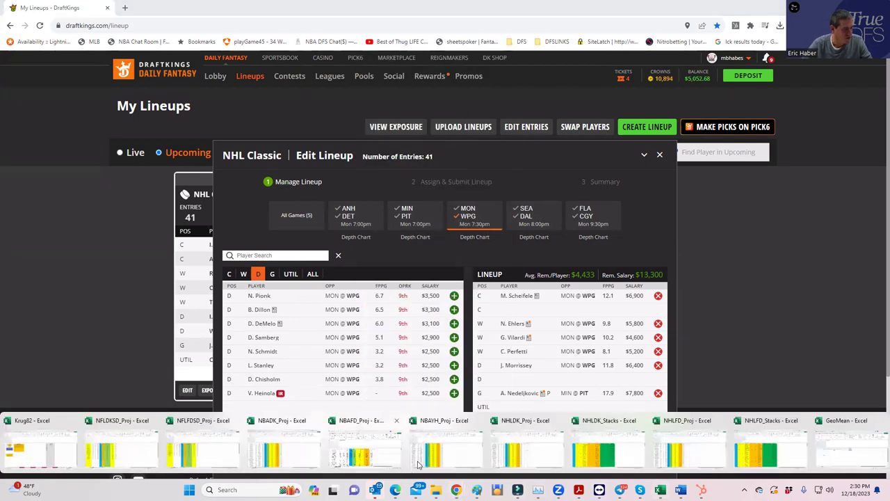
left_click(506, 461)
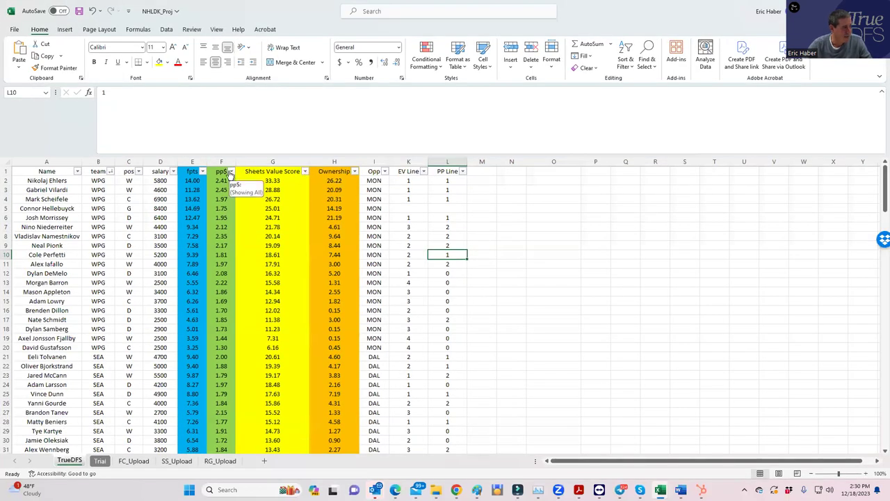
left_click(151, 224)
left_click(166, 245)
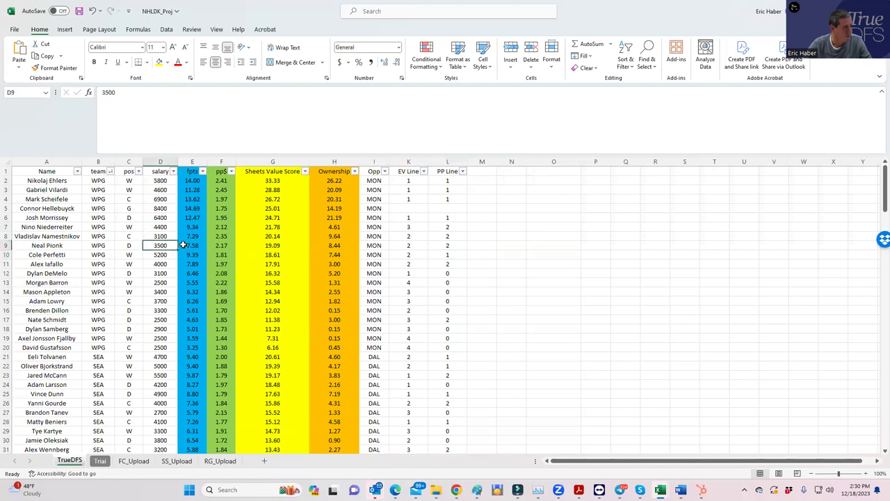
- Sort the projections by pp$ from largest to smallest and check the top player's position and salary
left_click(231, 171)
key("Escape")
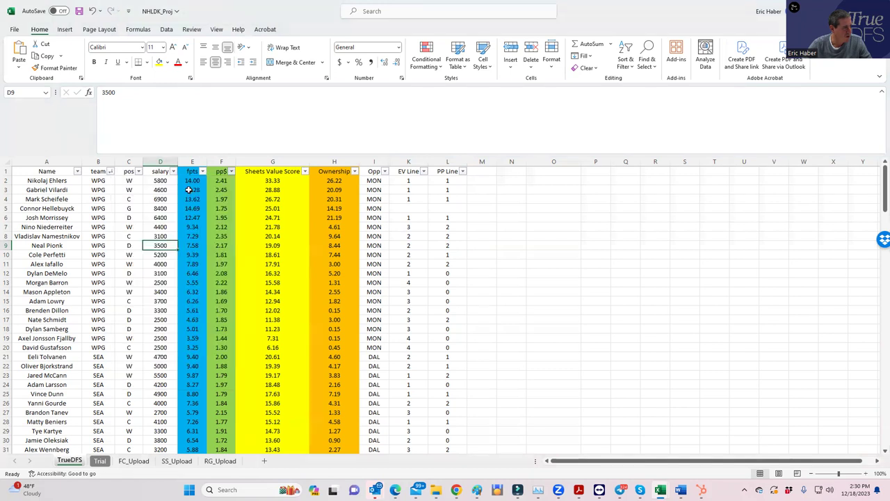
left_click(129, 181)
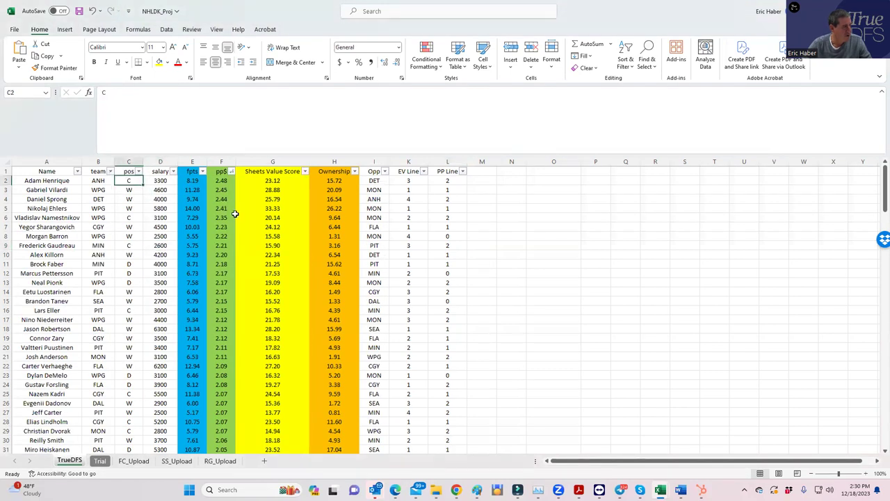
left_click(154, 182)
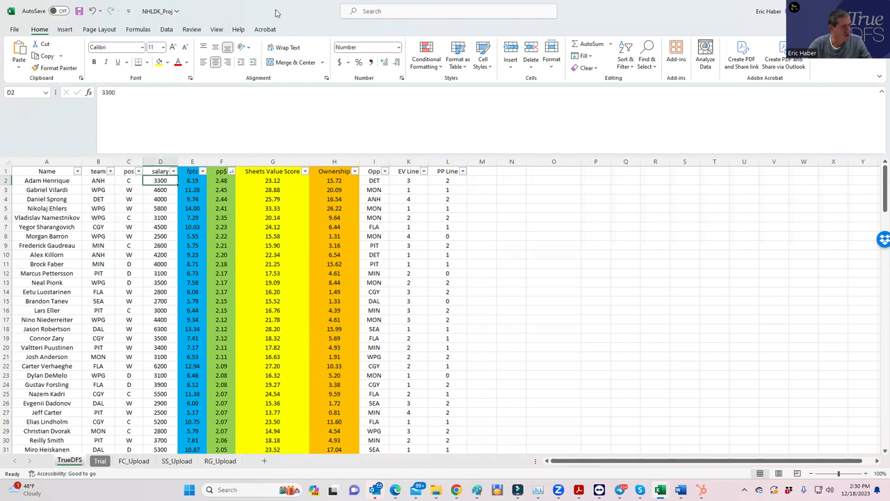
- Return to the DraftKings lineup in Chrome, limit the center pool to ANH, and add A. Henrique
key("alt+Tab")
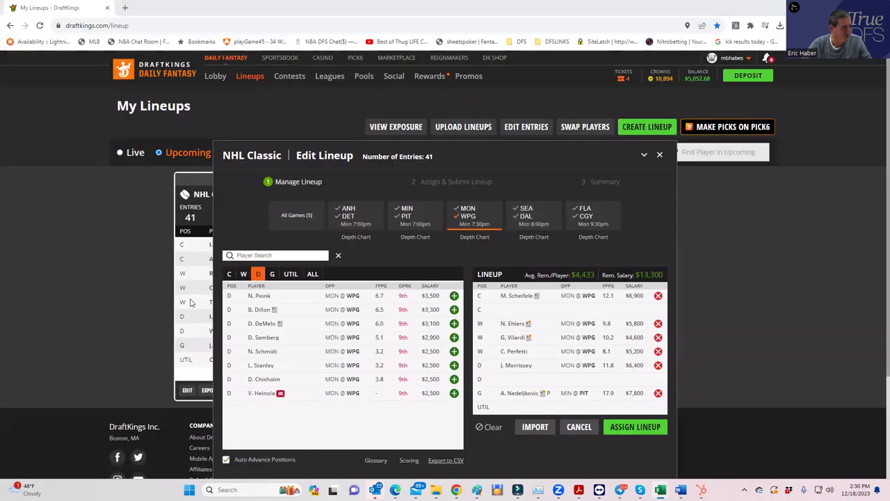
left_click(229, 274)
left_click(472, 220)
left_click(341, 218)
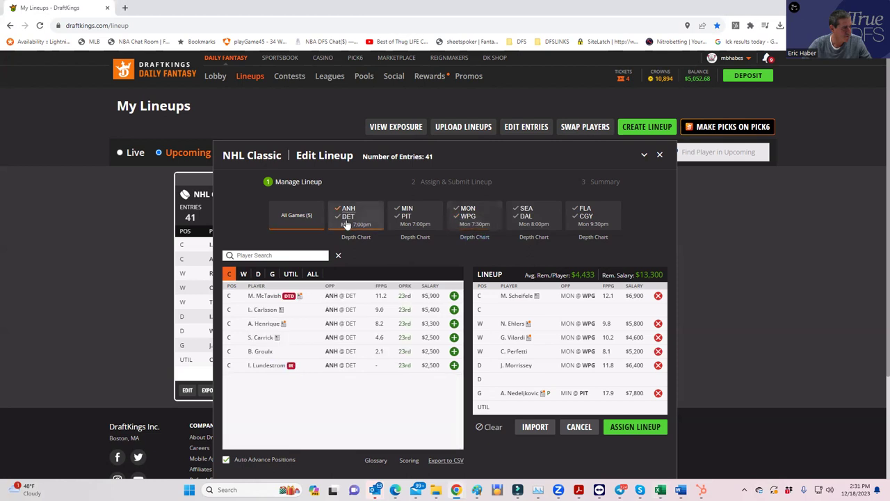
left_click(454, 323)
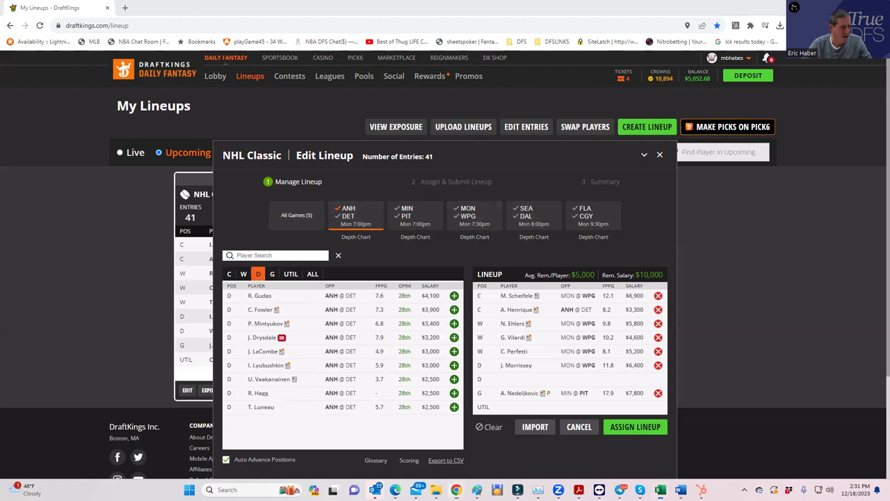
- Switch to the NHLDK_Proj workbook in Excel and check Adam Henrique's EV line and Vladislav Namestnikov's position
key("alt+Tab")
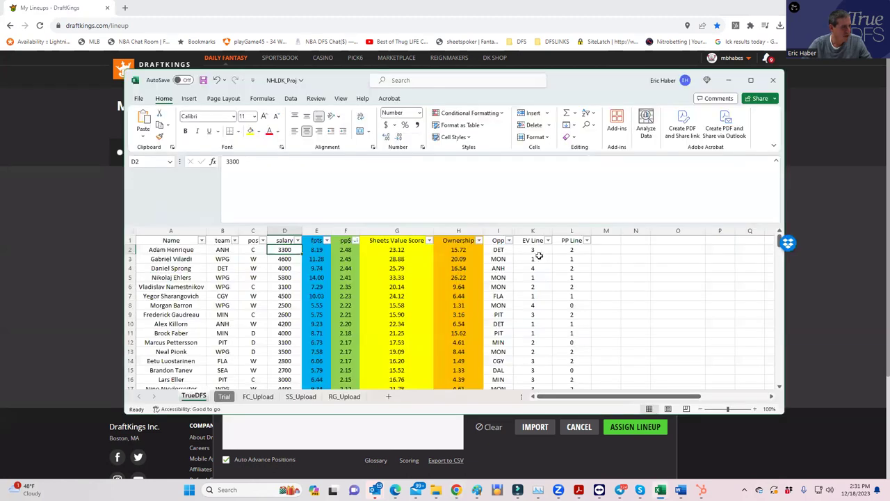
left_click(534, 250)
left_click(254, 287)
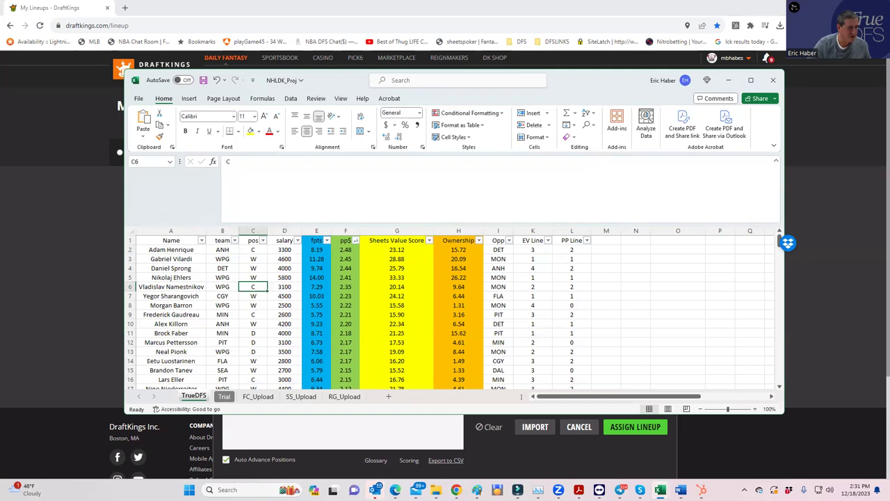
- Go back to the DraftKings lineup in Chrome and replace A. Henrique with V. Namestnikov, searching all games for "na"
key("alt+Tab")
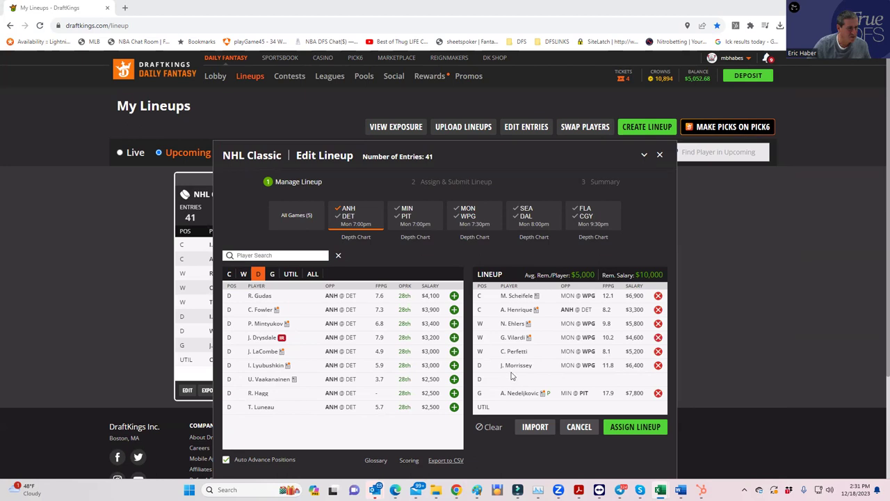
left_click(658, 311)
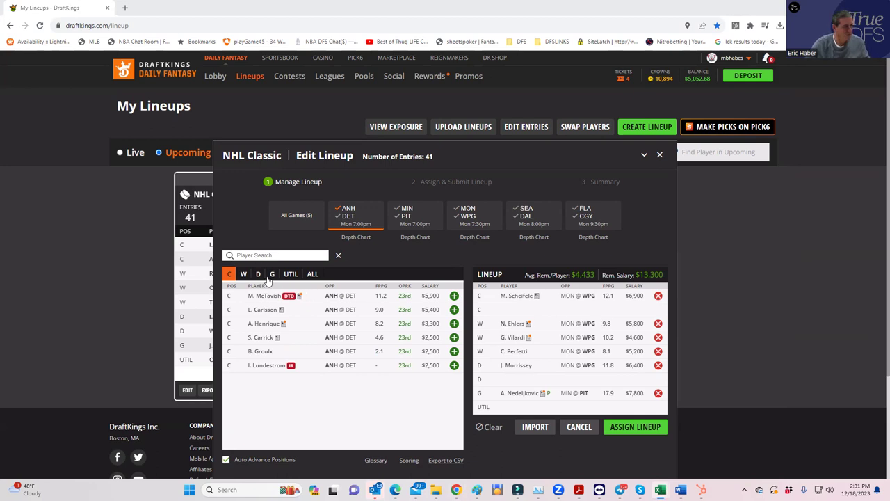
left_click(261, 255)
type("ma")
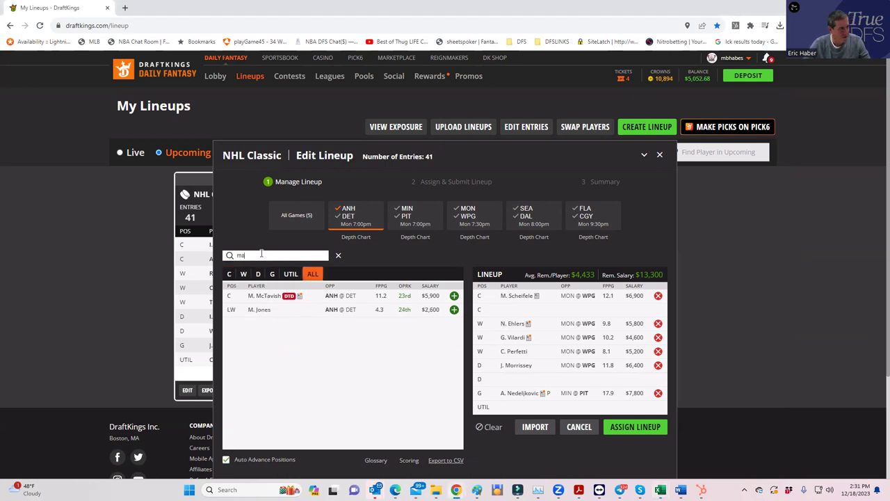
left_click(350, 213)
left_click_drag(274, 255, 212, 260)
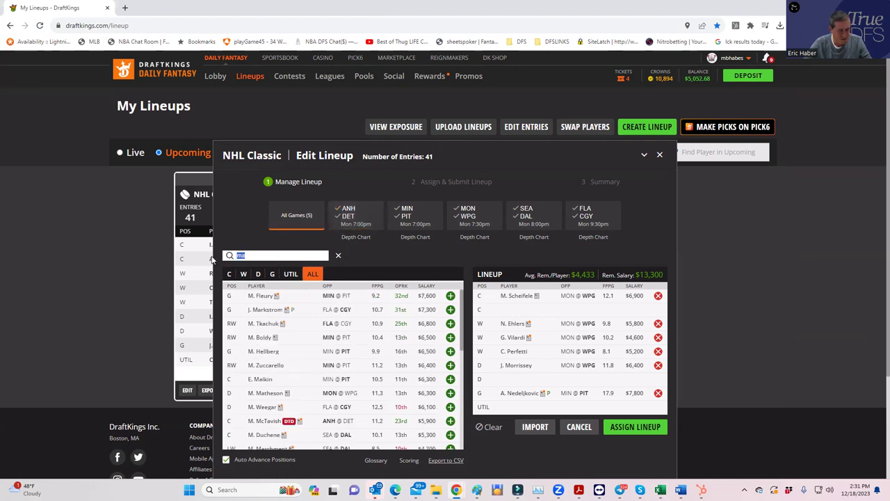
type("na")
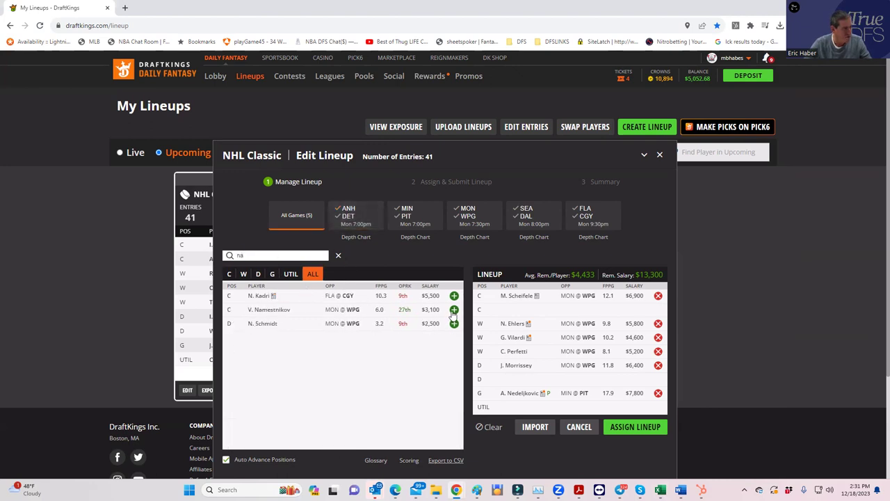
left_click(454, 310)
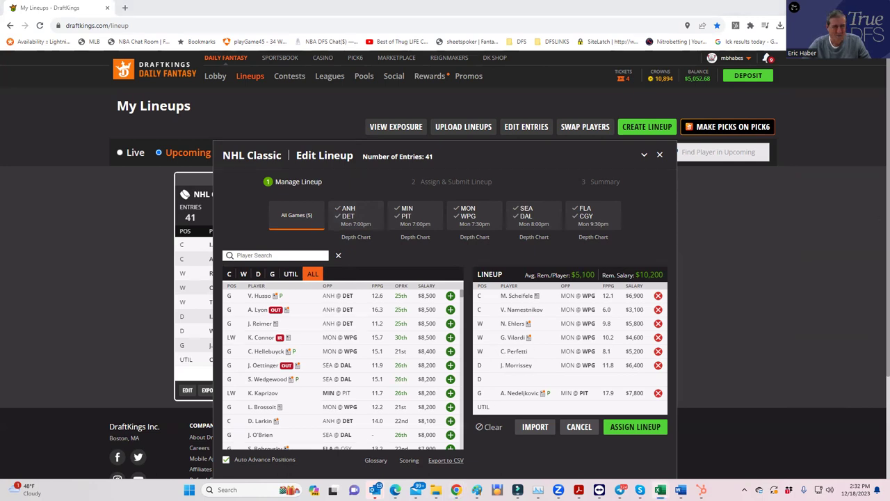
- Switch to the projections in Excel, maximize the workbook, and compare positions, salaries and EV lines of the highest pp$ players down to Yegor Sharangovich
key("alt+Tab")
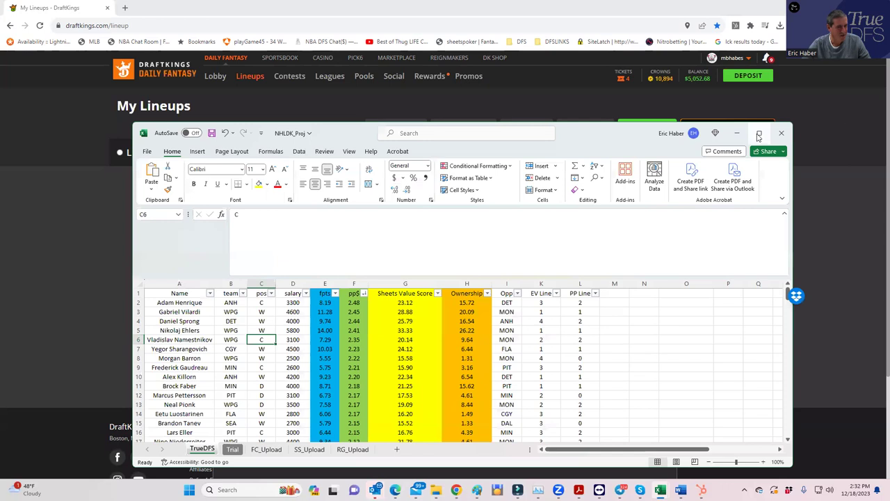
left_click(758, 133)
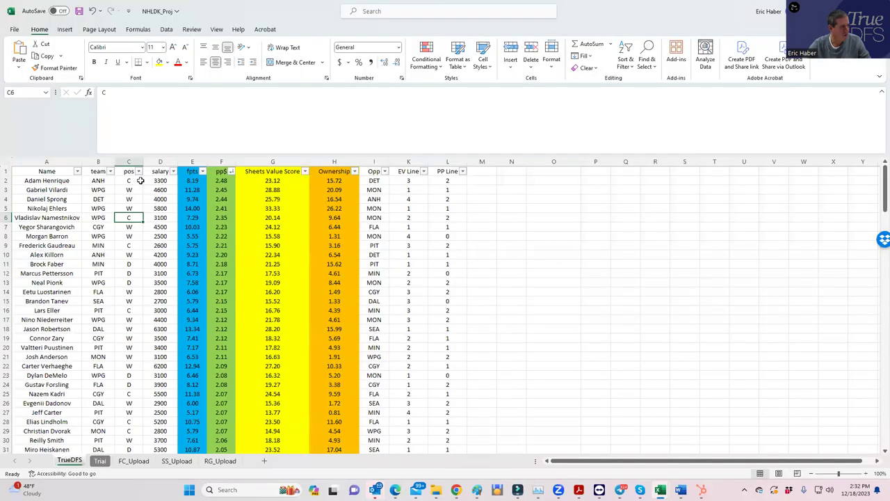
left_click(140, 180)
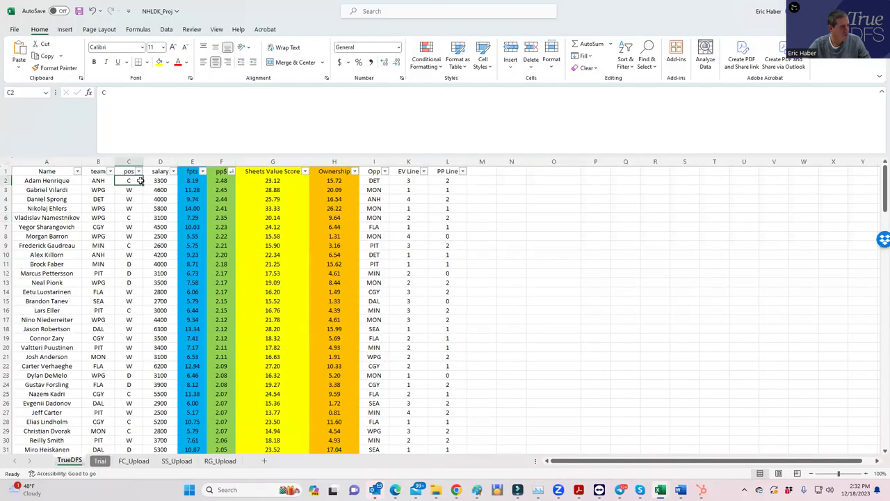
left_click(159, 219)
left_click(161, 191)
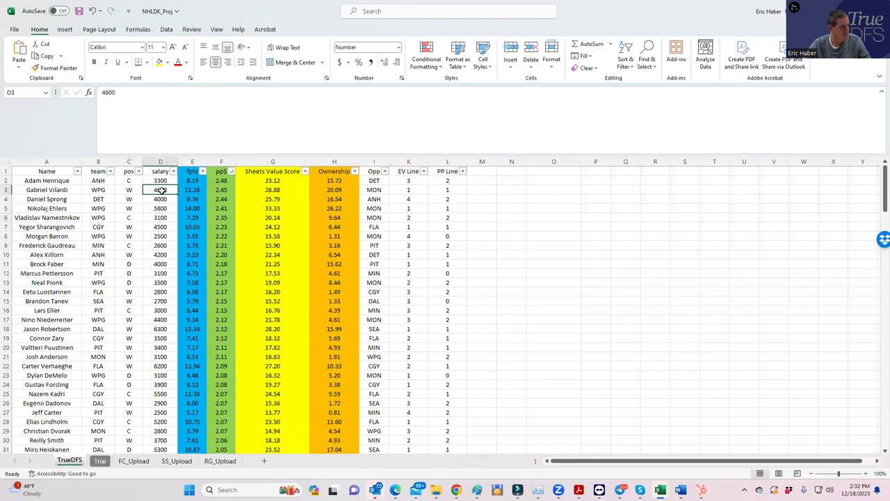
left_click(403, 201)
left_click(421, 208)
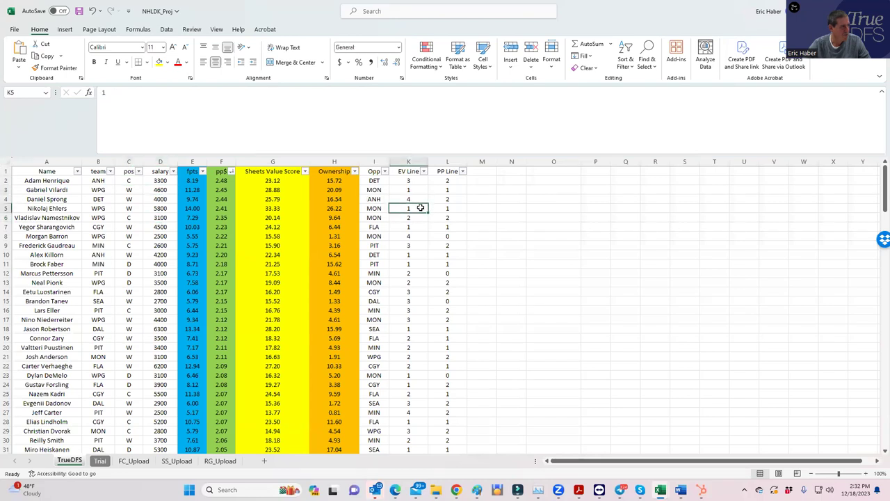
left_click(407, 226)
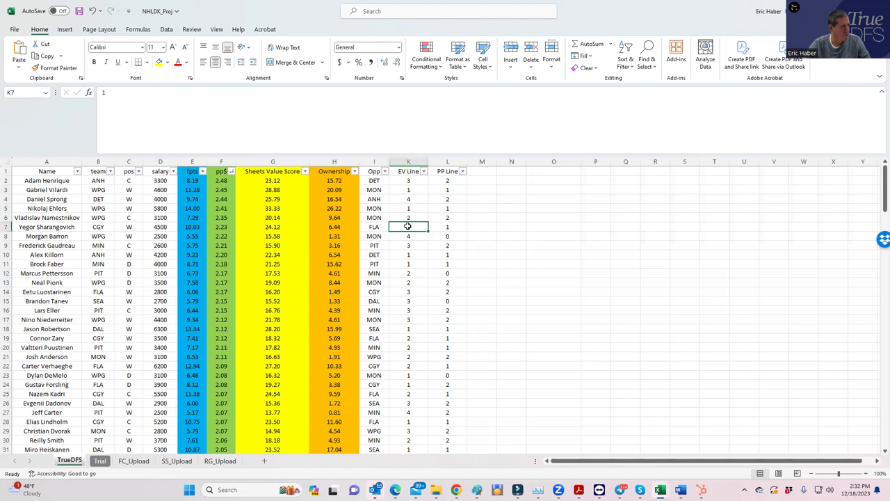
left_click(159, 226)
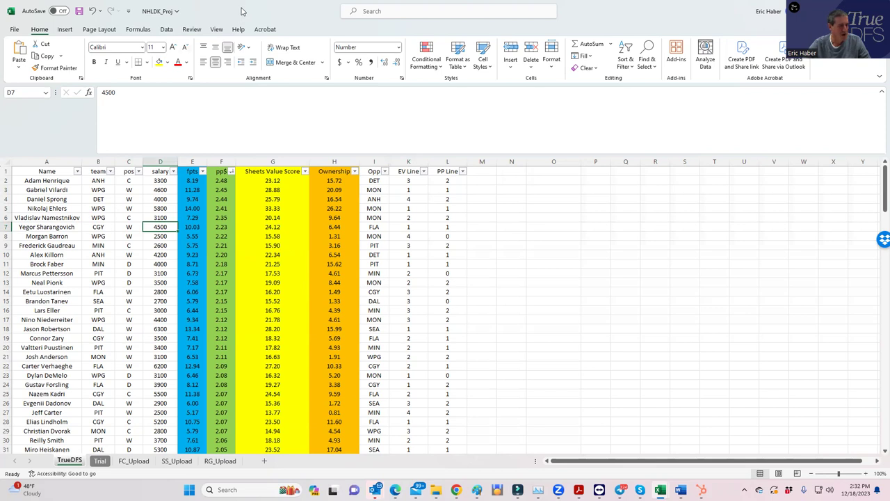
- Return to the DraftKings lineup in Chrome, limit the pool to CGY, search for "yeg", and add Y. Sharangovich
key("alt+Tab")
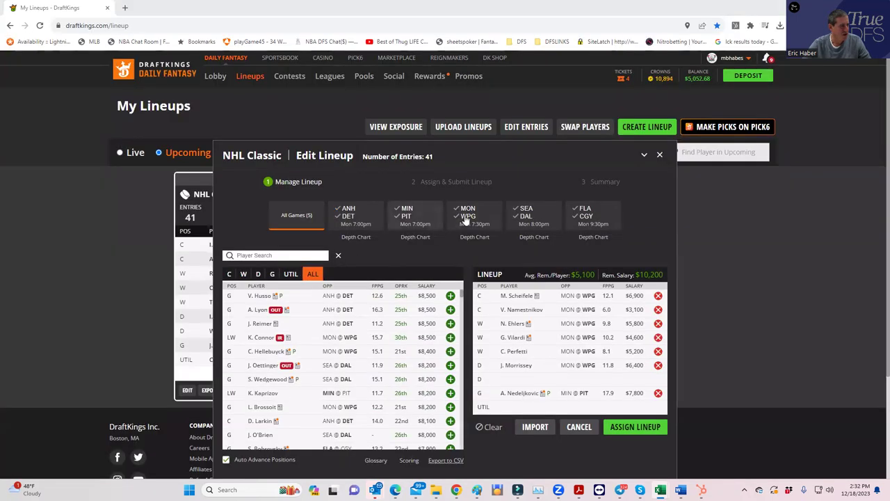
left_click(569, 224)
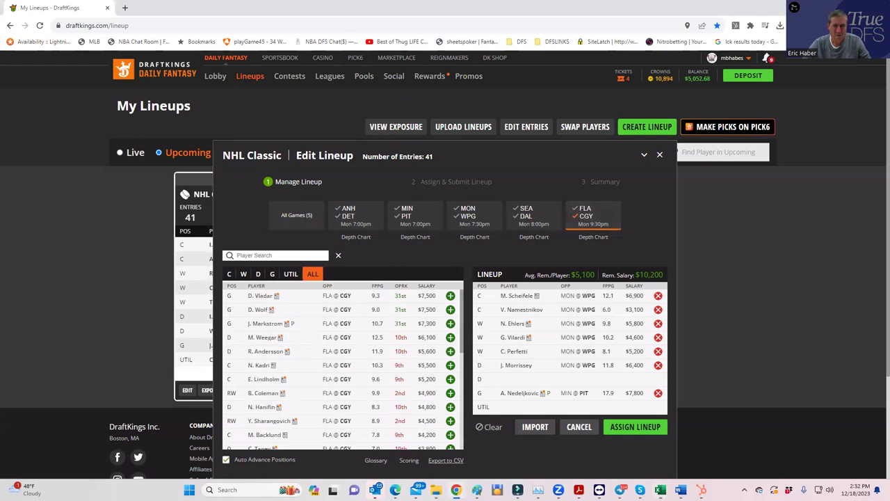
left_click(271, 255)
type("shar")
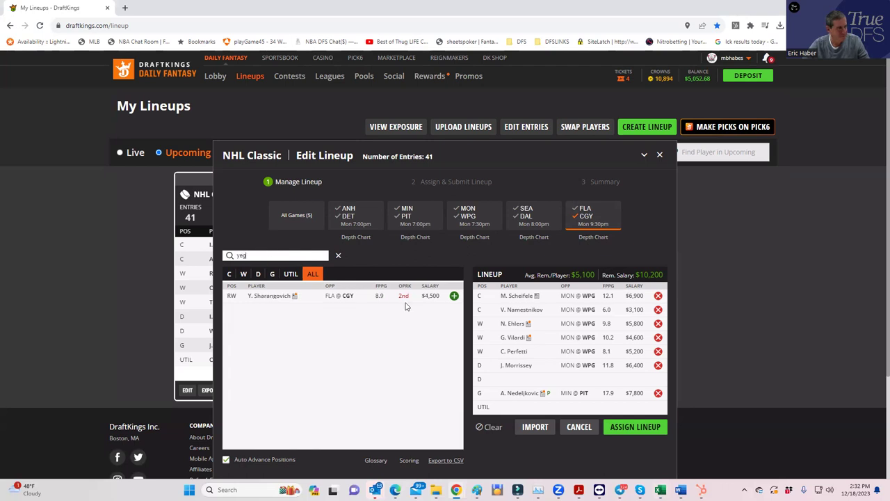
left_click(451, 296)
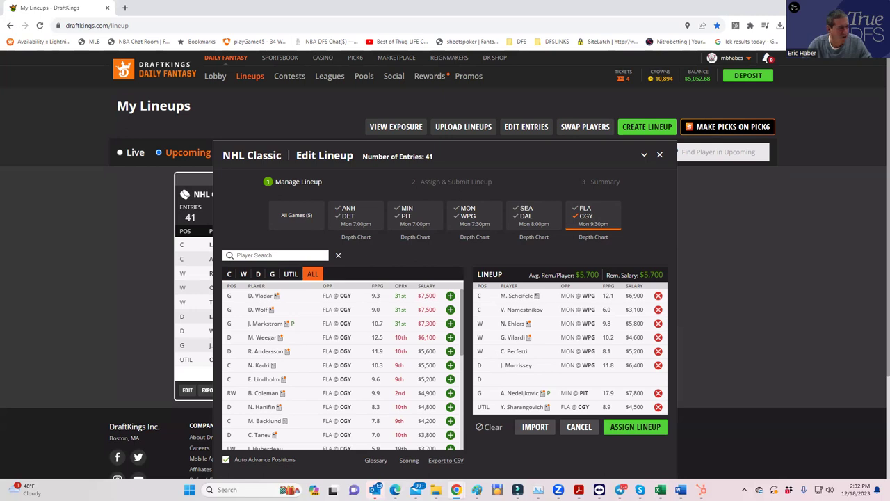
- Switch to the Excel projections, sort by Sheets Value Score from largest to smallest, and check the salaries of the highest-ranked defensemen
key("alt+Tab")
left_click(449, 235)
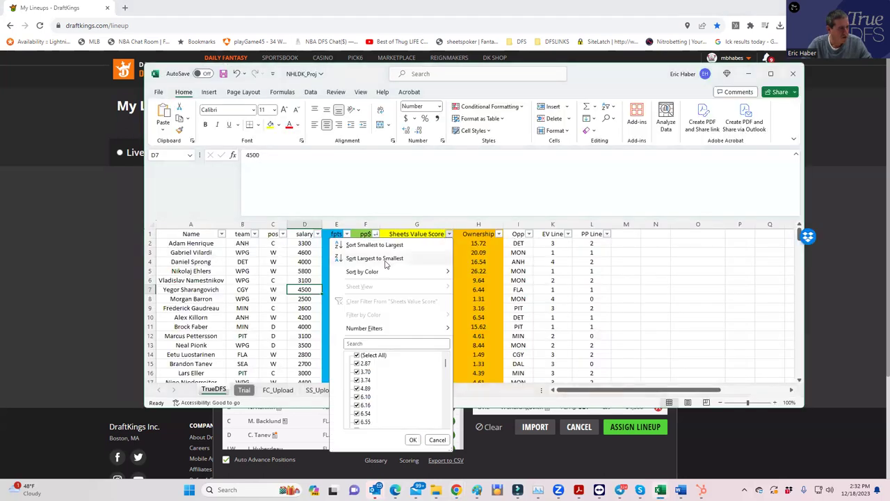
left_click(381, 257)
left_click(309, 354)
scroll(391, 339, "down", 1)
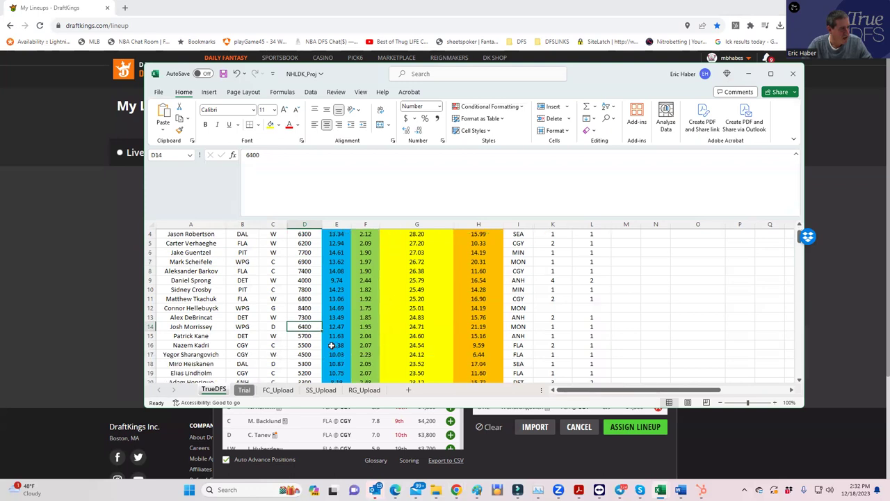
left_click(303, 363)
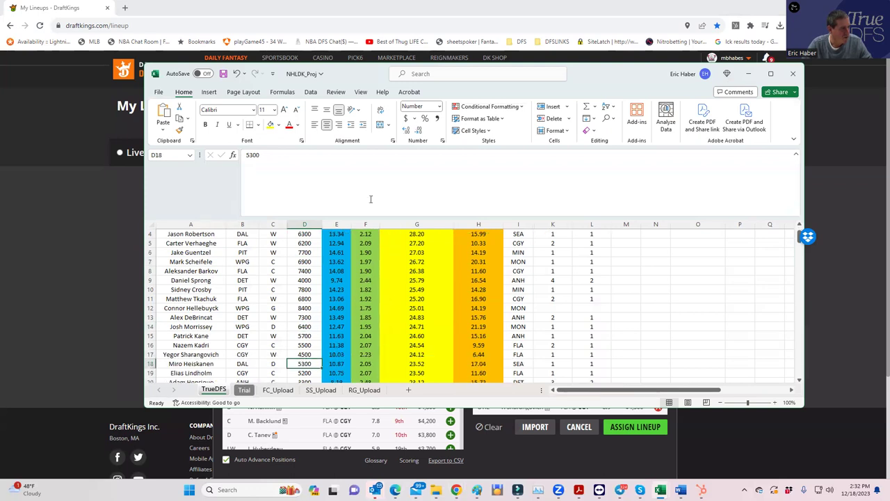
- Minimize the workbook to return to the DraftKings lineup, limit the defenseman pool to DAL, and add M. Heiskanen
left_click(748, 73)
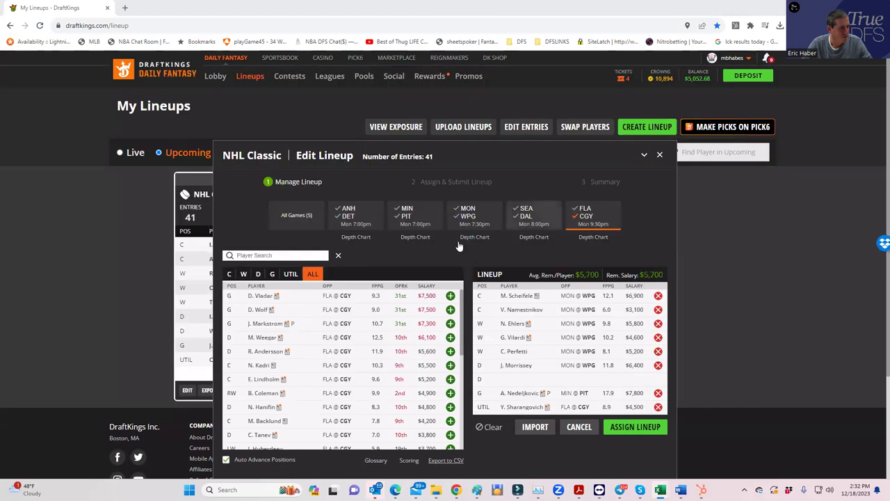
left_click(258, 274)
left_click(579, 217)
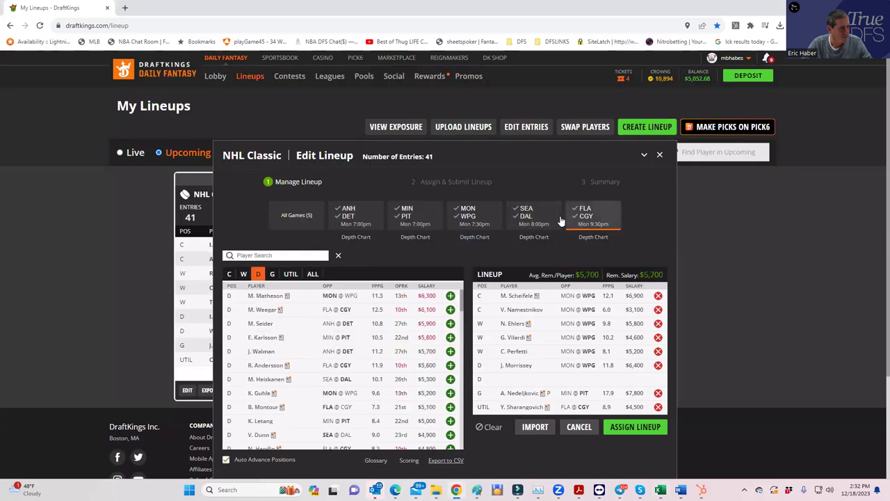
left_click(526, 221)
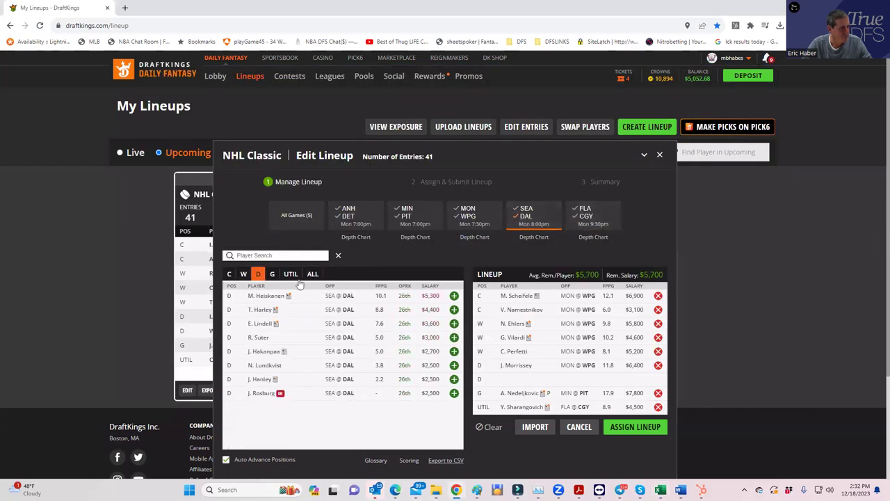
left_click(454, 295)
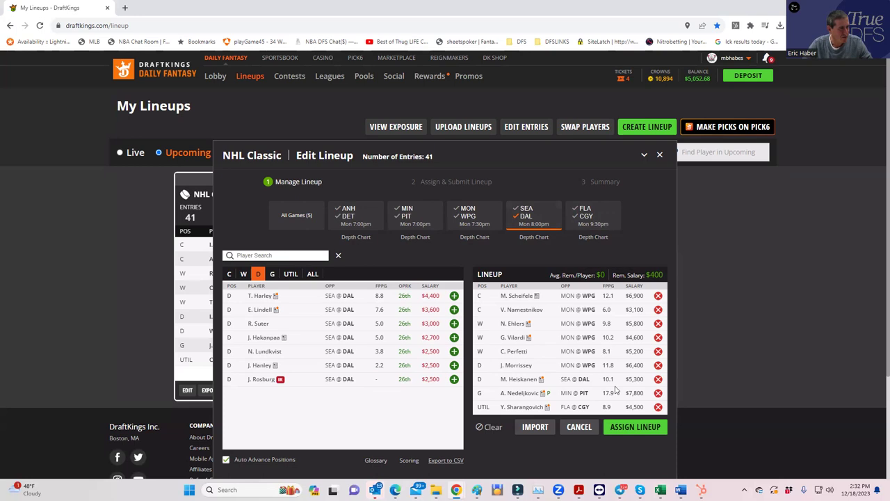
- Assign and submit the completed NHL Classic lineup to its contest entries, and close the summary
left_click(633, 434)
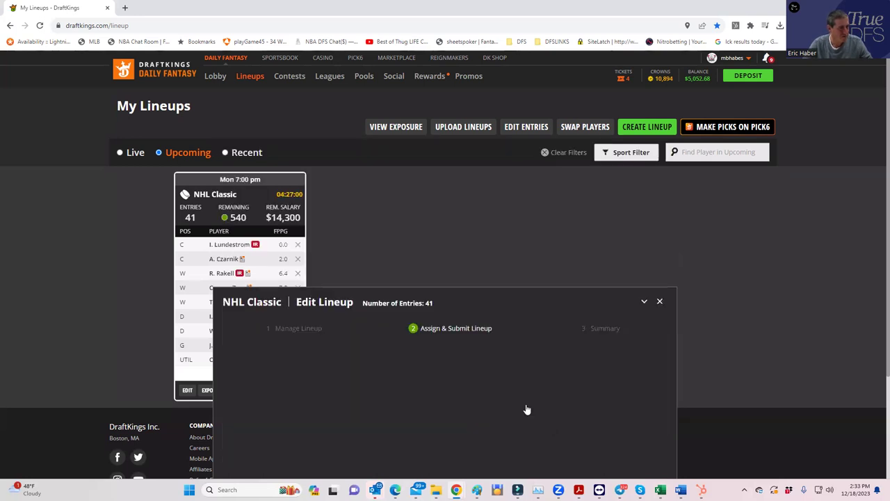
left_click(626, 466)
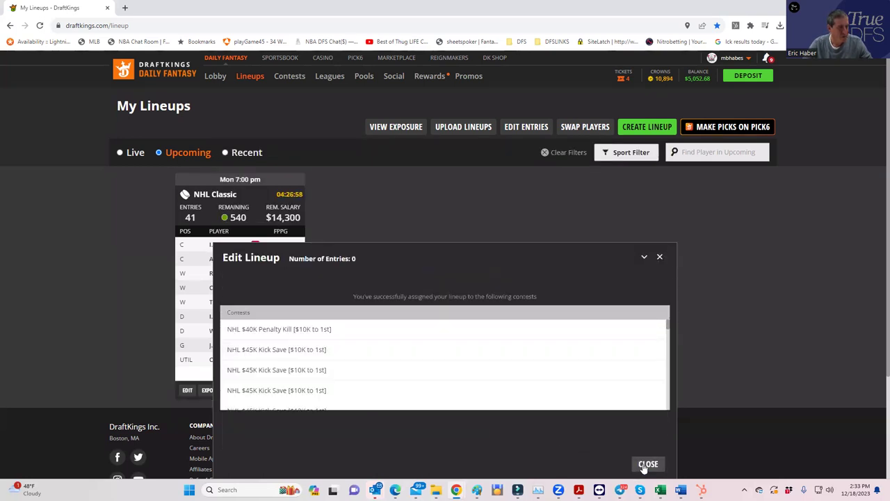
left_click(646, 465)
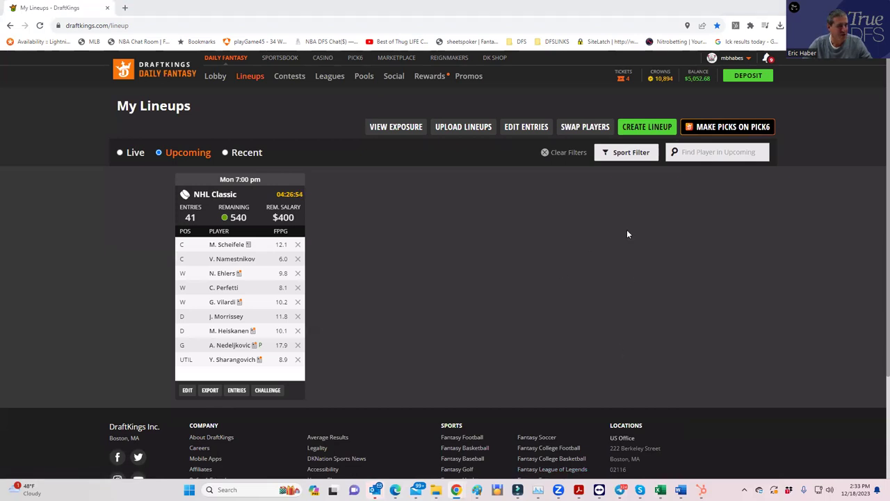
- Open sabersim.com in a new browser tab and log in to reach the NHL lineup builder
left_click(878, 25)
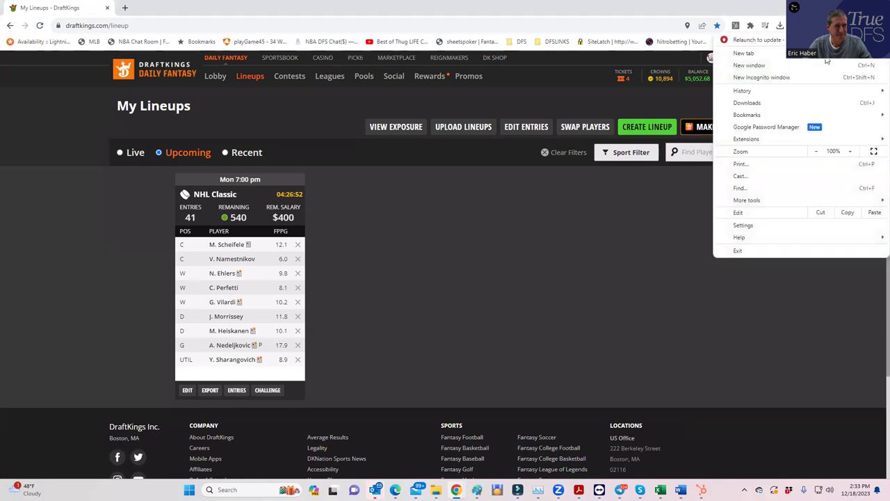
left_click(744, 44)
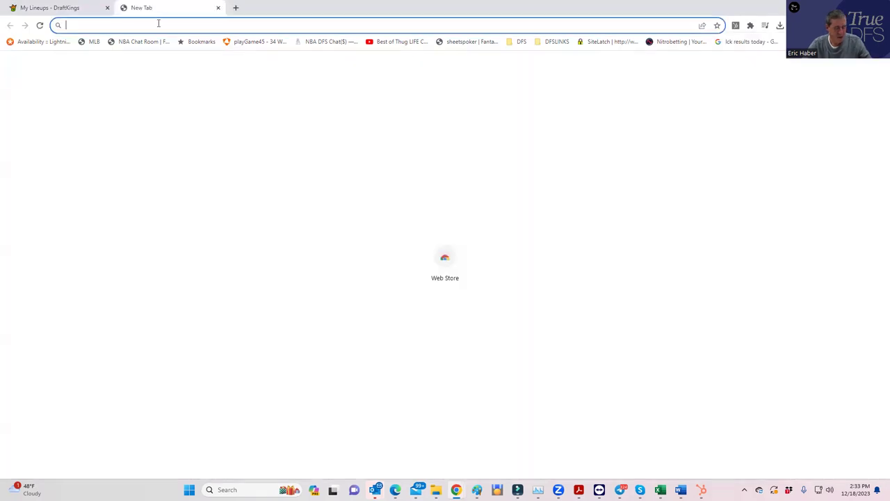
type("sabersim.comsa")
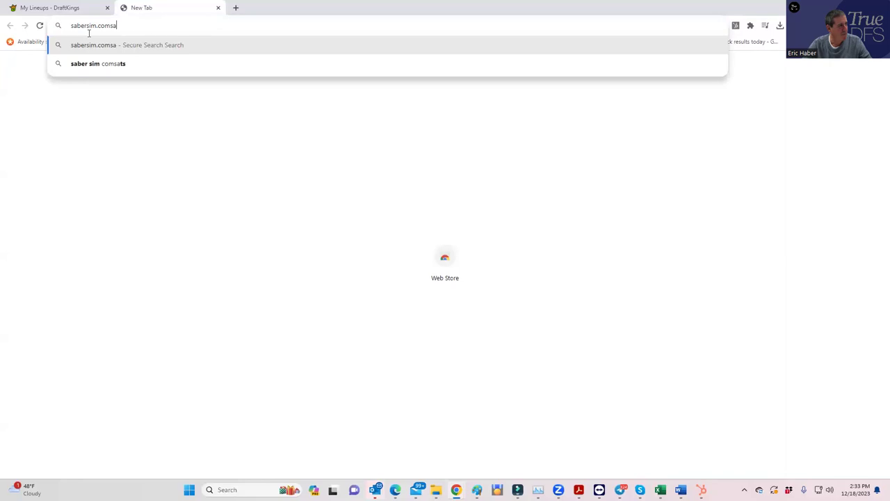
key("ctrl+a")
type("sa")
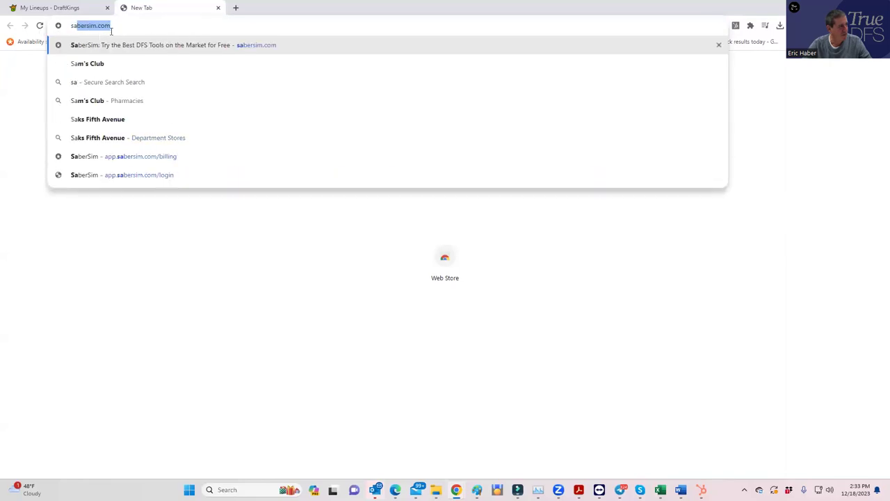
left_click(118, 44)
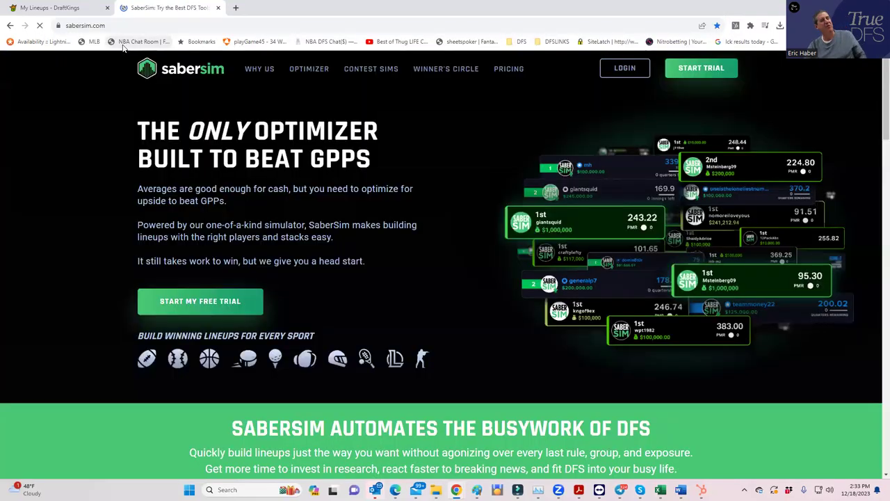
left_click(635, 71)
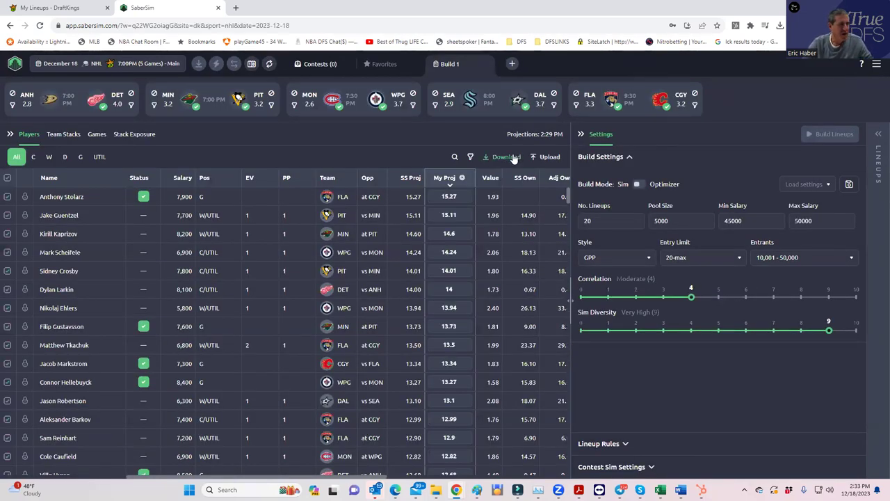
- Upload the NHLDK_Sim CSV file from the DFSSheets KrugNHL folder as custom projection and ownership data
left_click(542, 160)
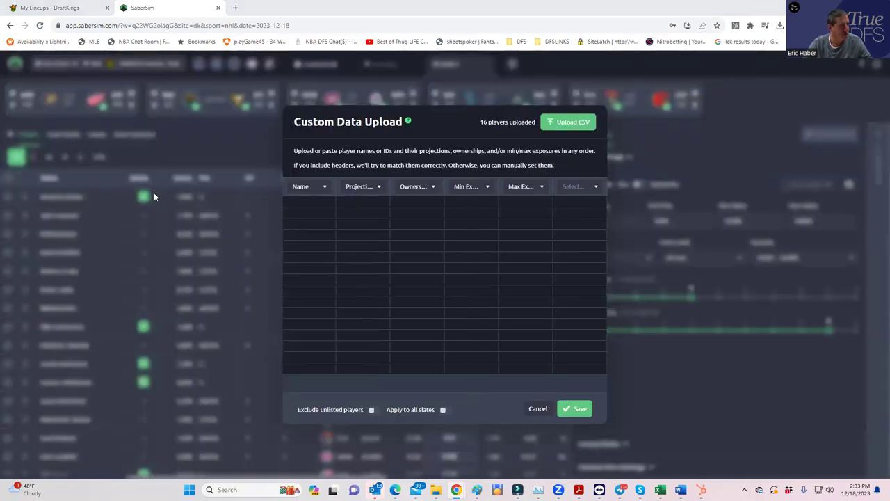
scroll(38, 185, "down", 3)
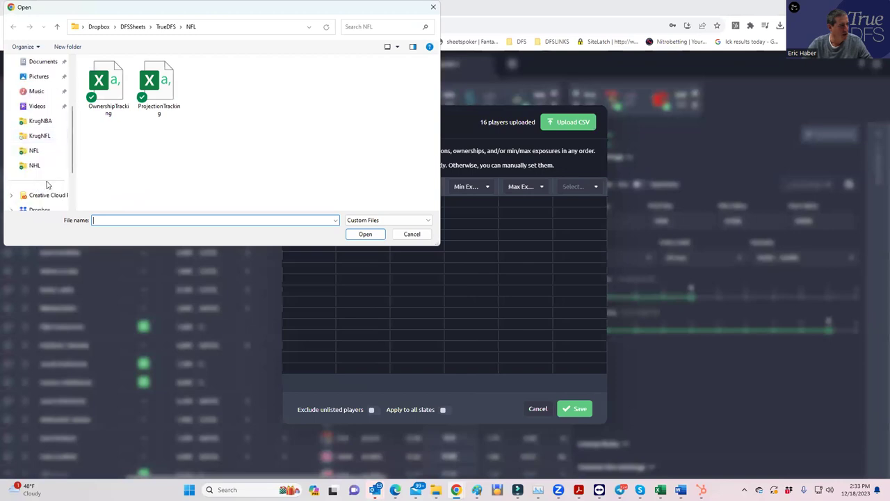
left_click(50, 137)
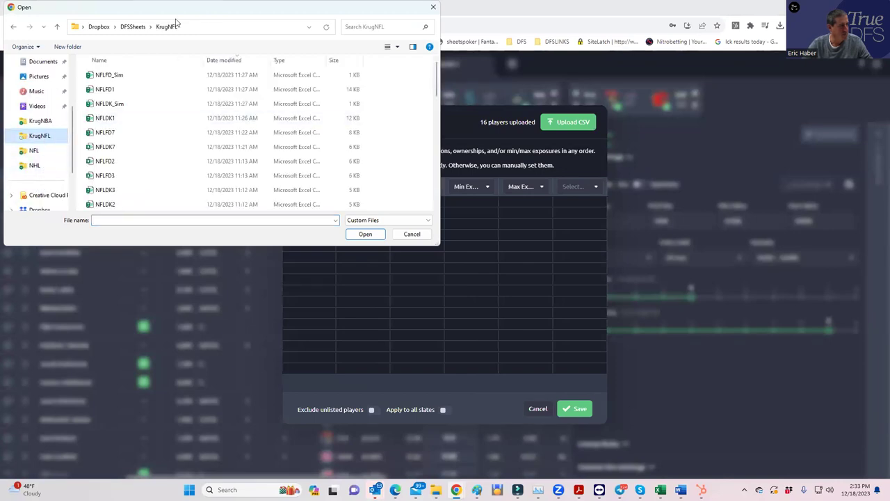
left_click(132, 26)
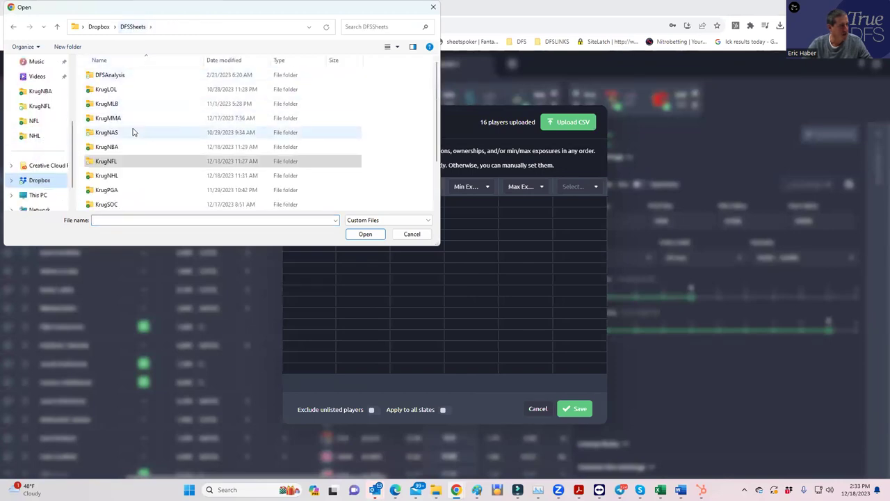
left_click(118, 178)
double_click(118, 178)
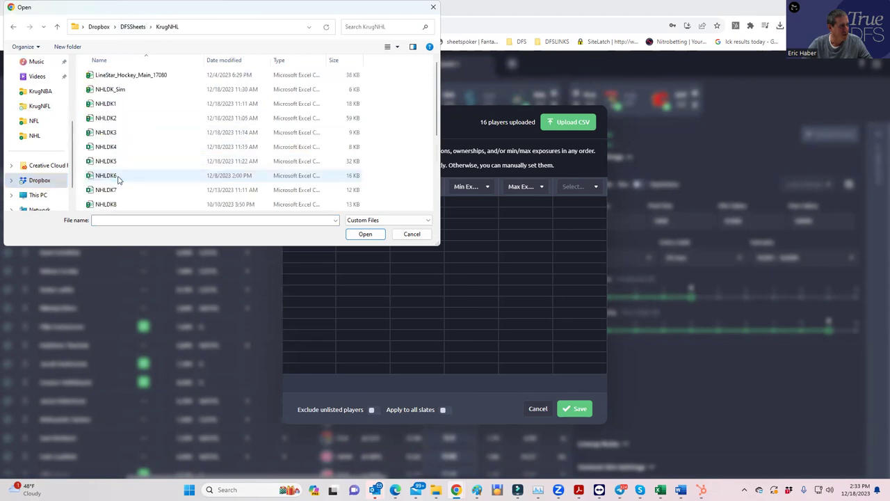
left_click(116, 91)
left_click(365, 234)
- Exclude unlisted players from the custom data upload and save it to the build
left_click(374, 412)
left_click(590, 407)
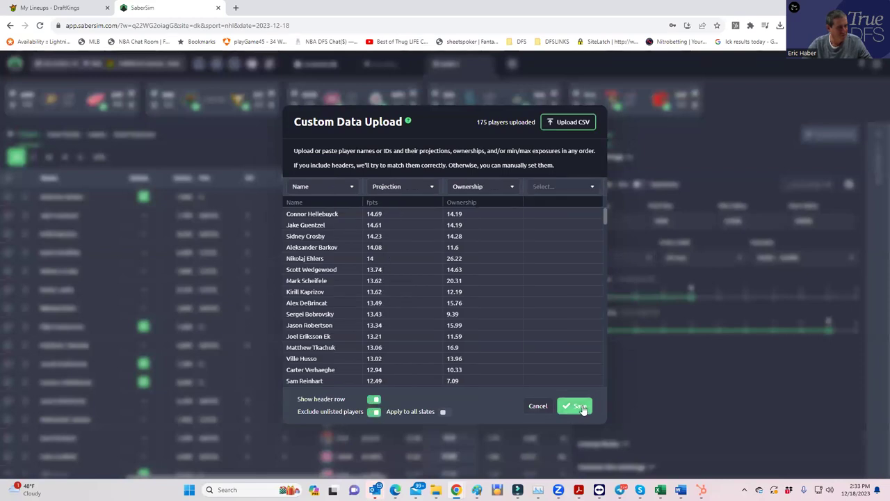
left_click(523, 297)
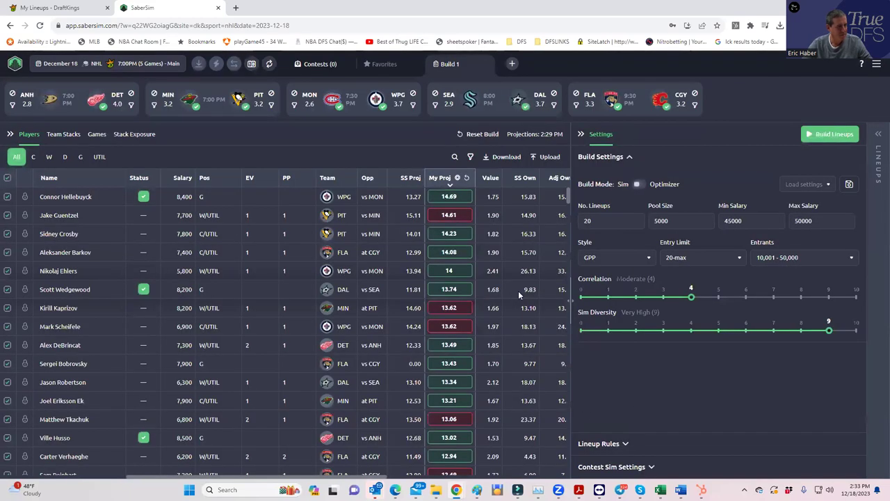
- Set the number of lineups to 50 and start building the lineups
double_click(598, 220)
type("50")
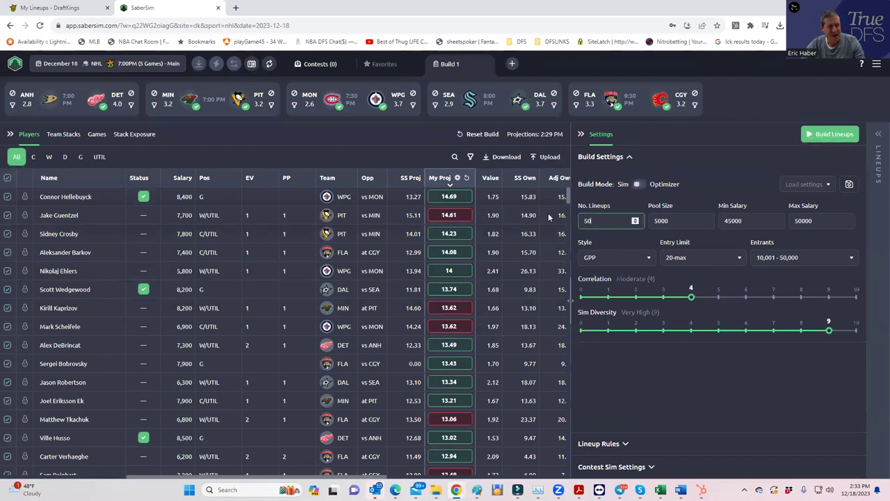
left_click(834, 135)
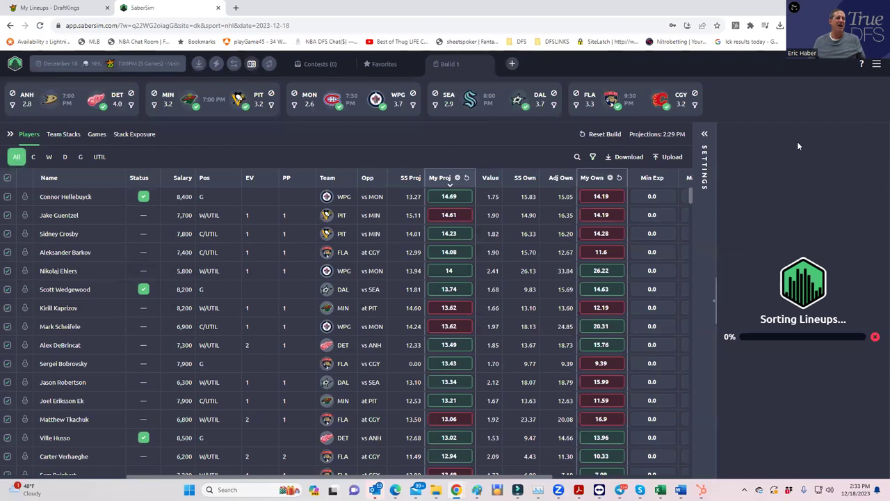